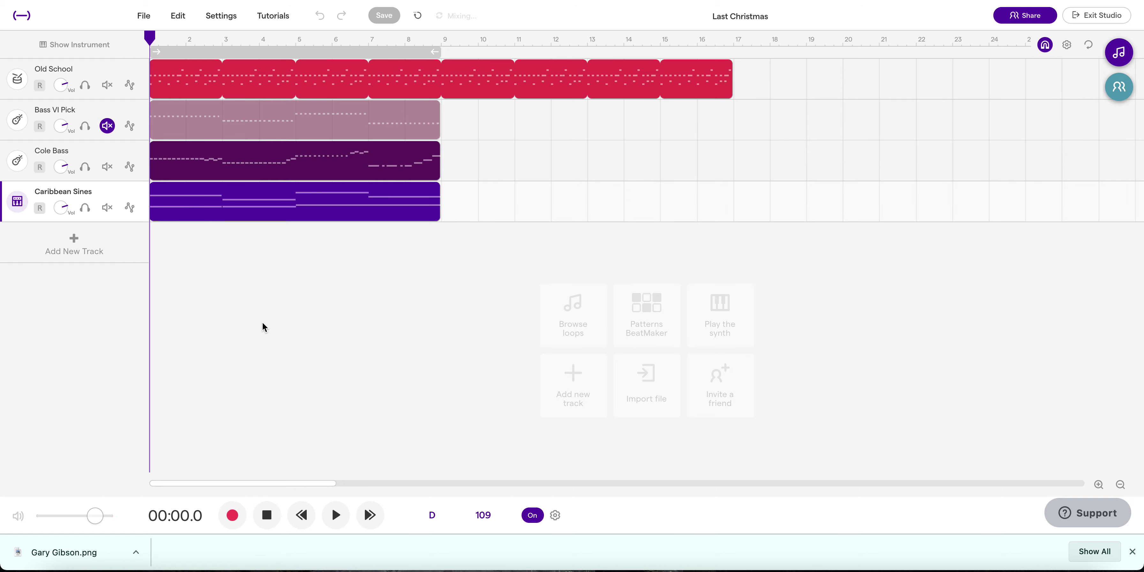
Open the Add New Track dialog to show its instrument categories, such as Synthesizer and Strings
left_click(68, 242)
left_click(75, 244)
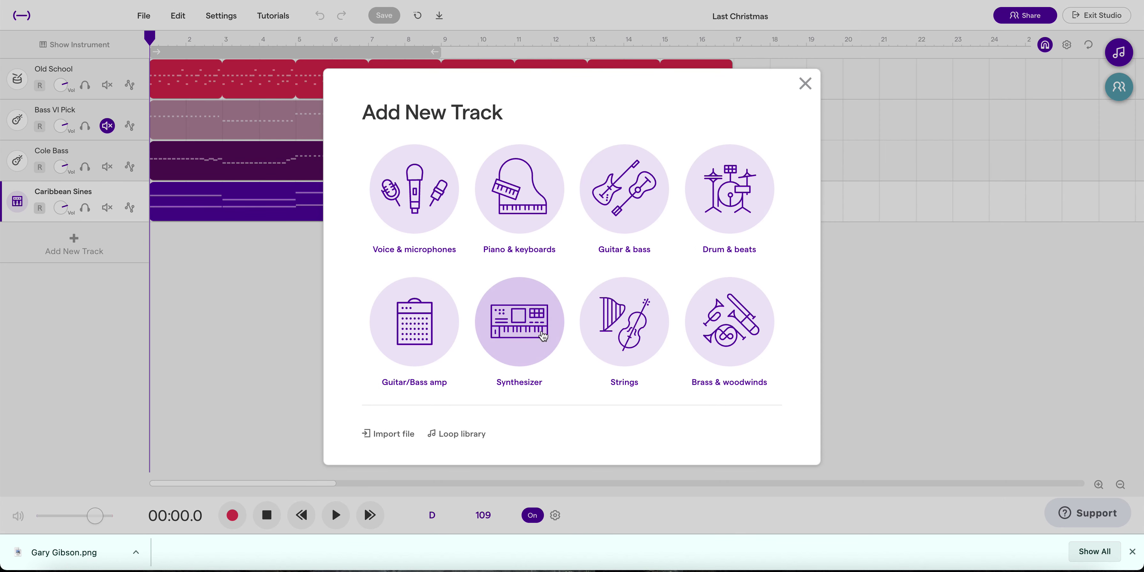
Add a Synthesizer track and audition the Rhythmic 'Ducking Boards' preset
left_click(506, 330)
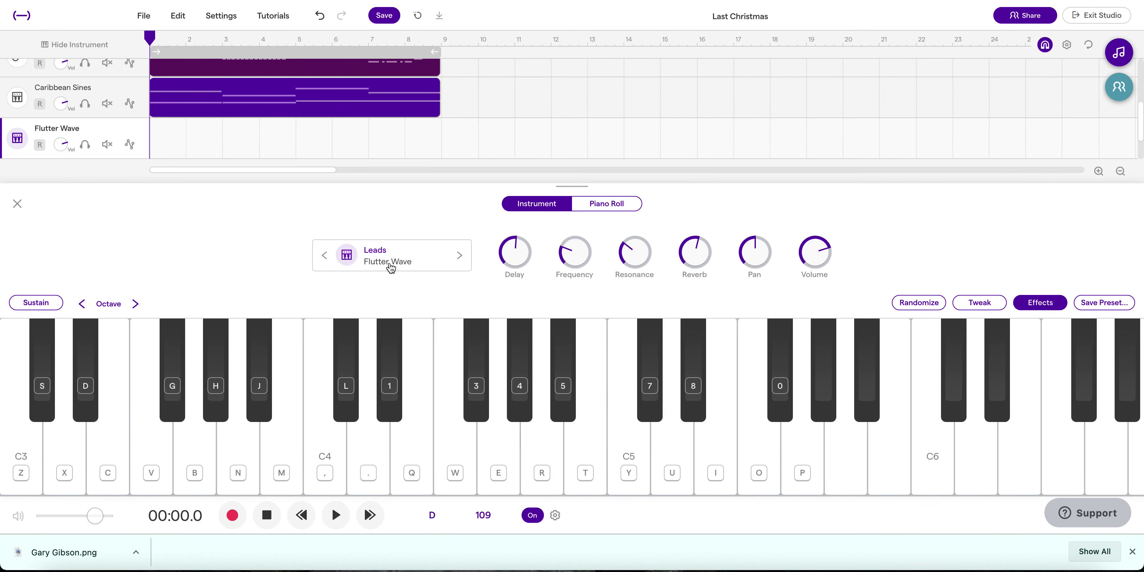
left_click(391, 262)
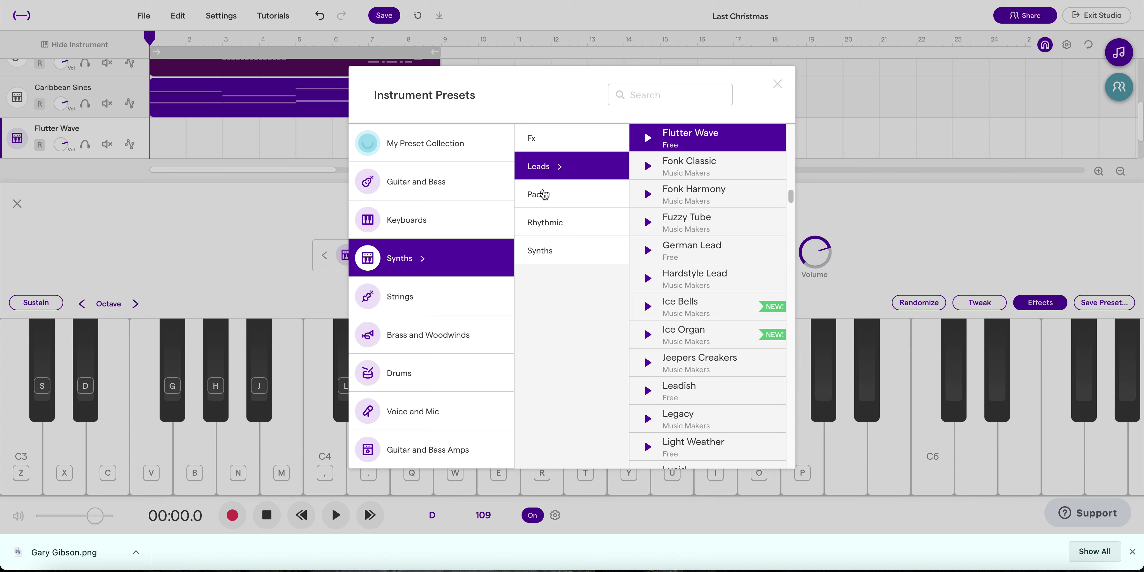
left_click(556, 222)
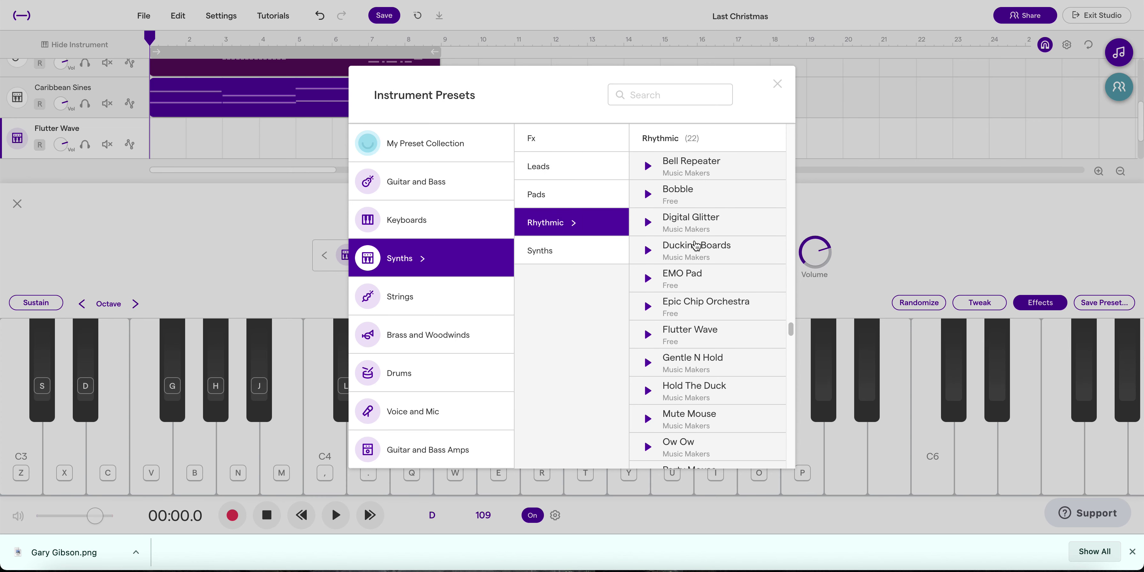
left_click(687, 252)
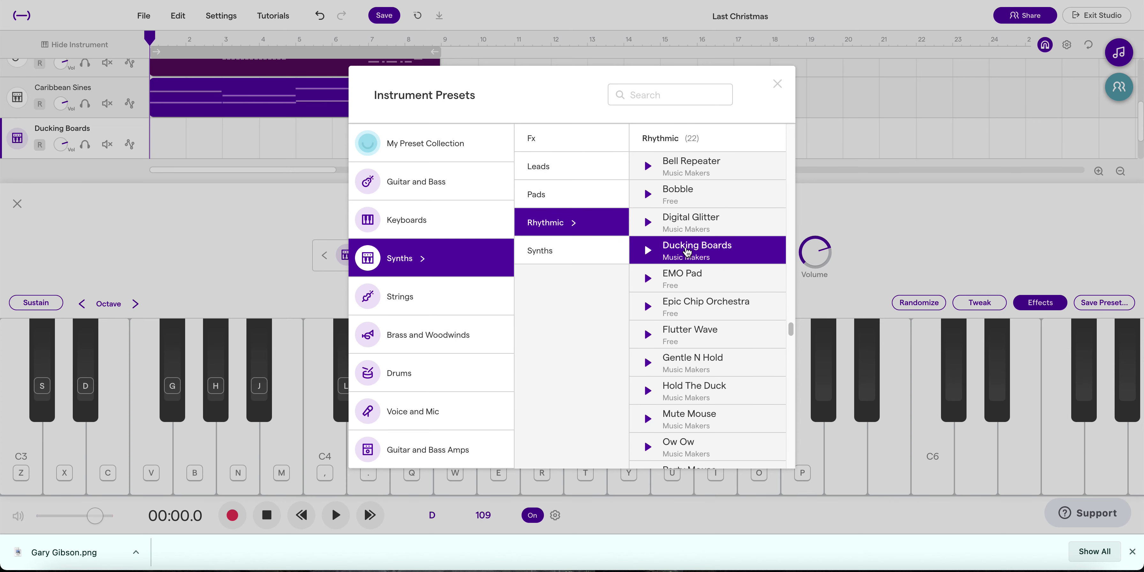
key("m")
Pick the Synths > Tension Synth preset, test a note, then switch to the Flat scores tab
left_click(579, 245)
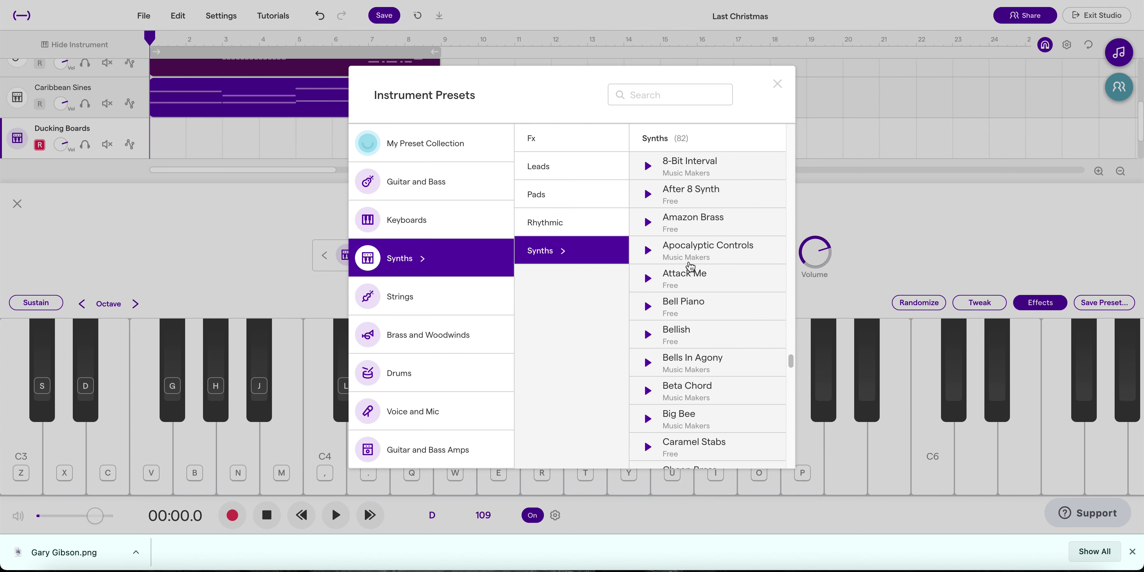
scroll(689, 267, "down", 20)
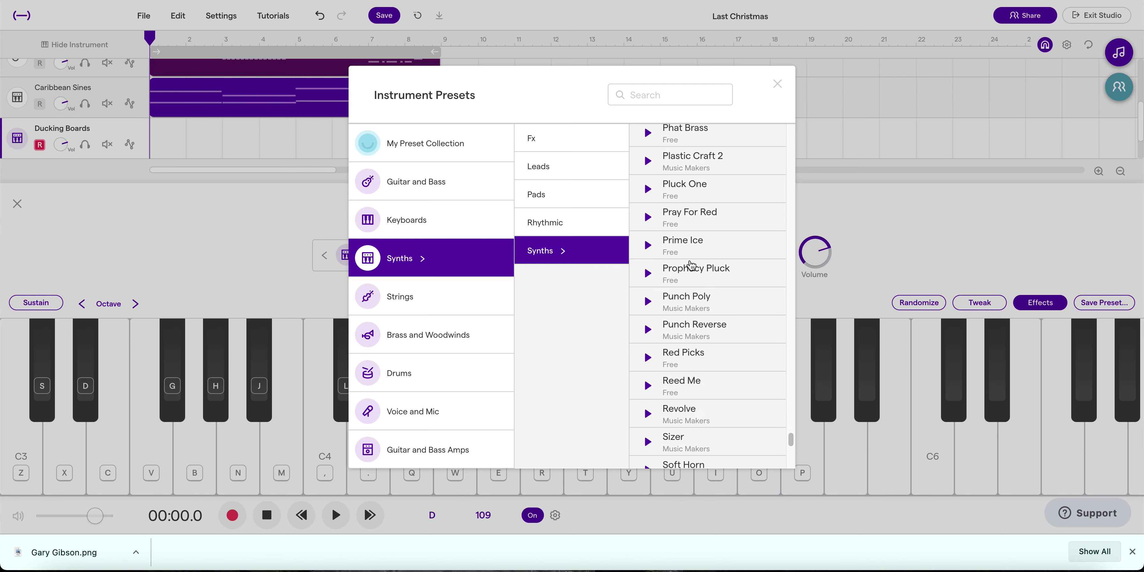
scroll(691, 266, "down", 10)
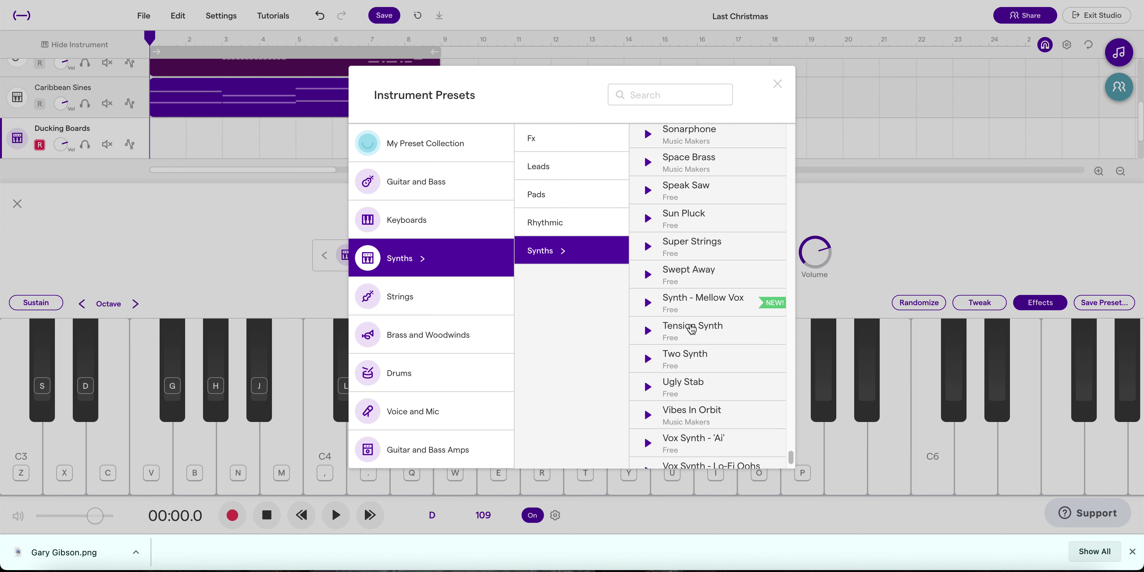
left_click(690, 329)
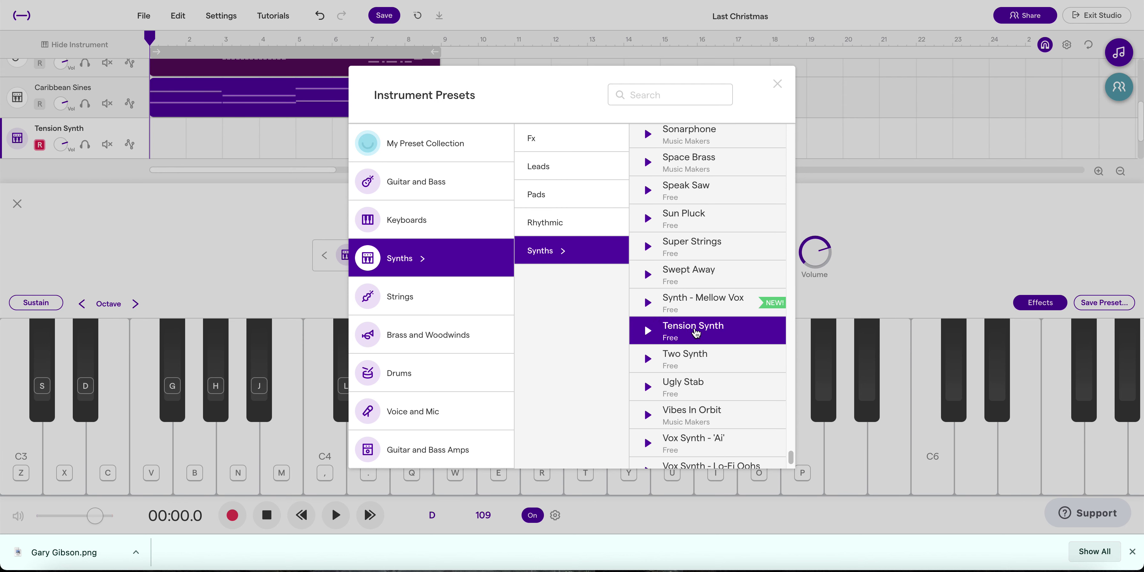
left_click(248, 230)
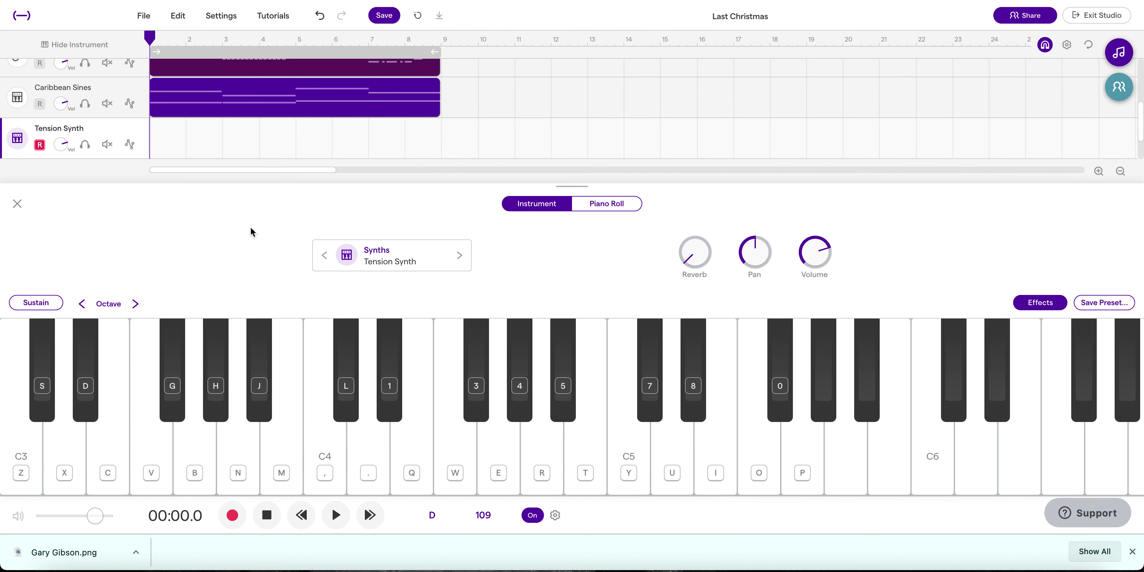
key("q")
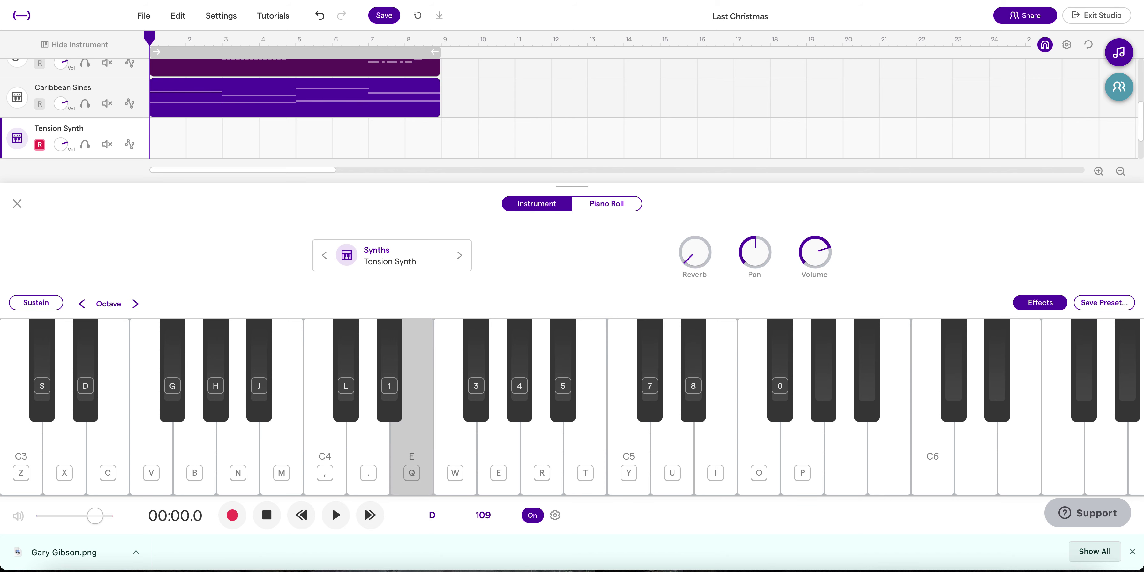
key("ctrl+Tab")
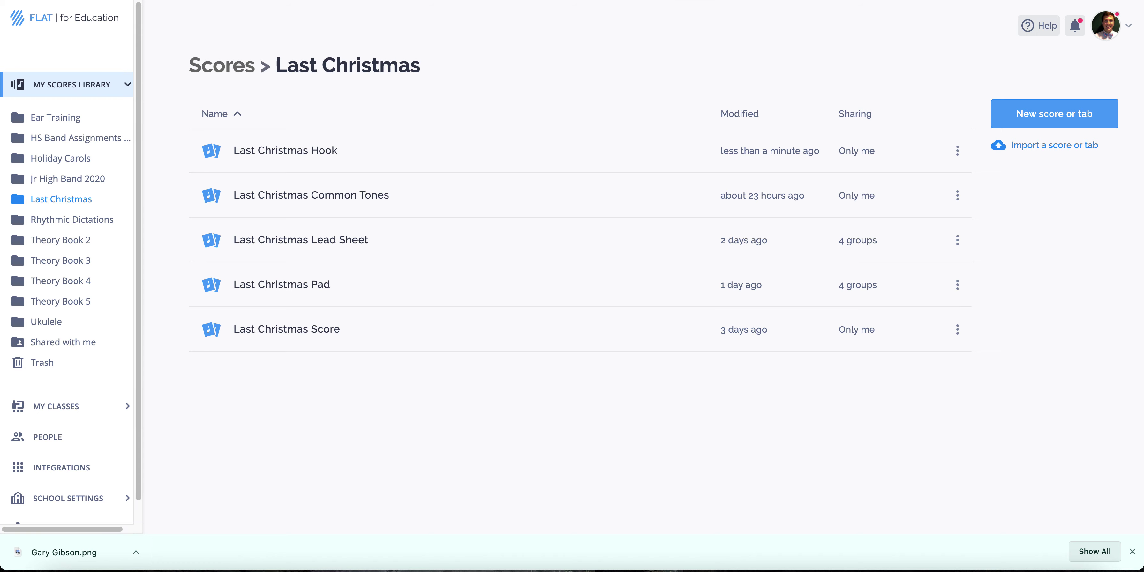
Read the Last Christmas Hook score in Flat, then return to the Soundtrap studio
key("ctrl+Tab")
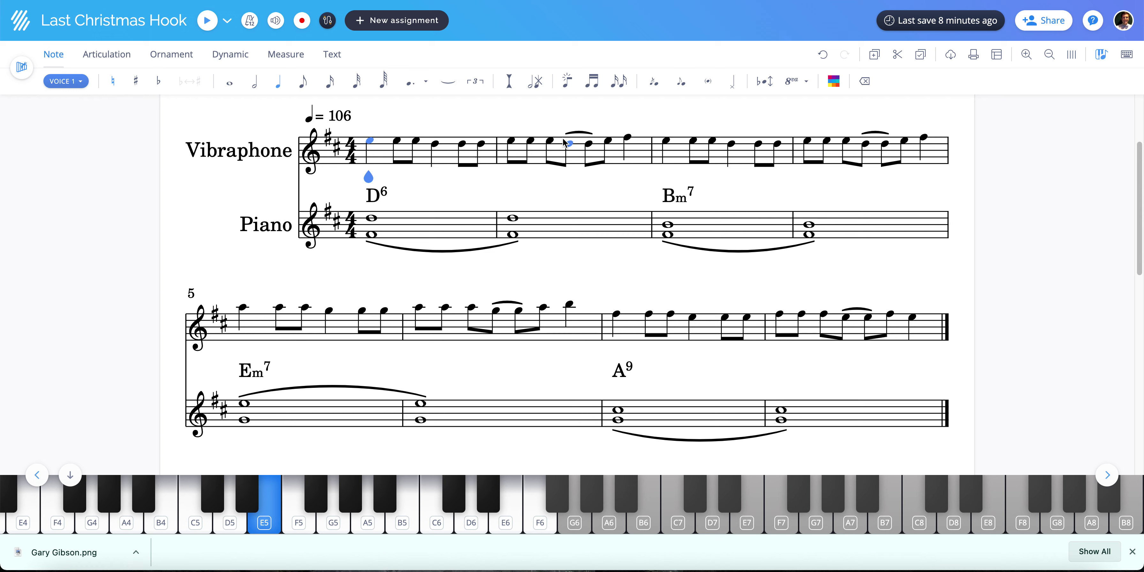
key("ctrl+Tab")
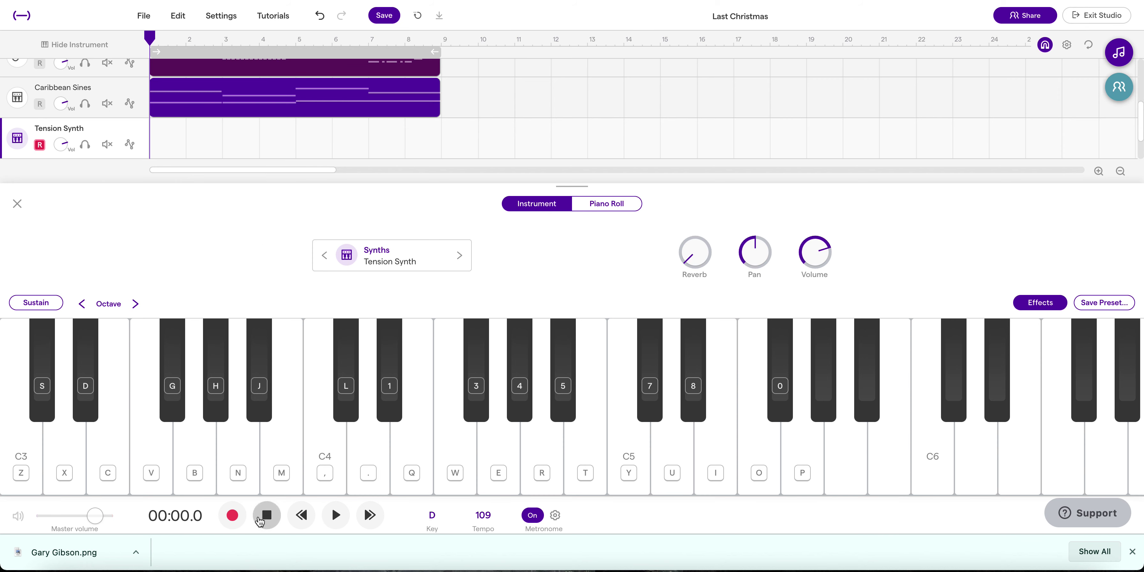
Save the project and practise the hook's E, D and F# notes on the Q, period and 3 keys
left_click(381, 18)
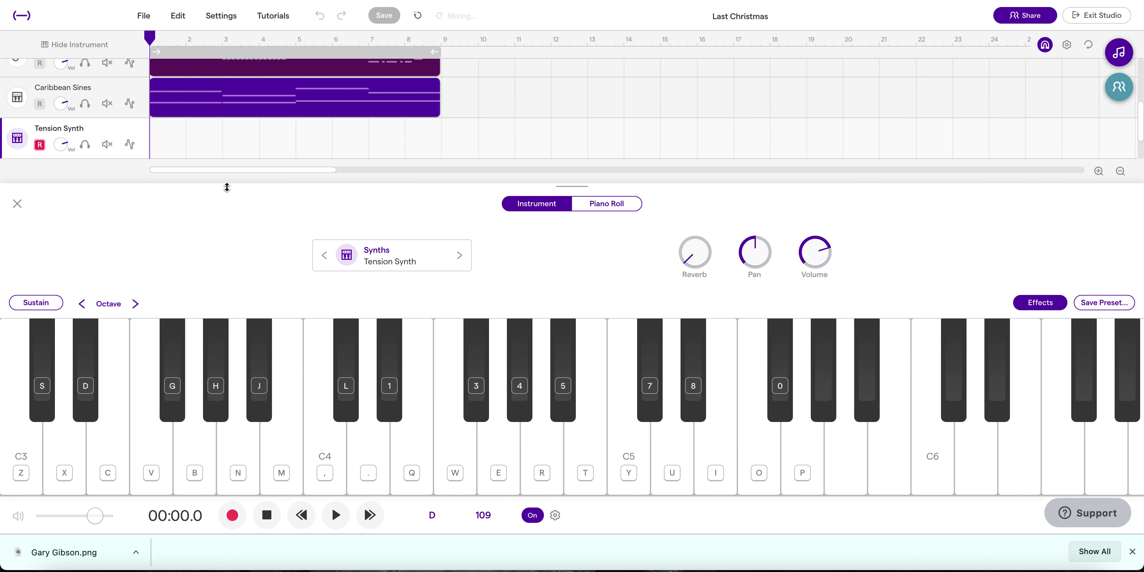
key("q")
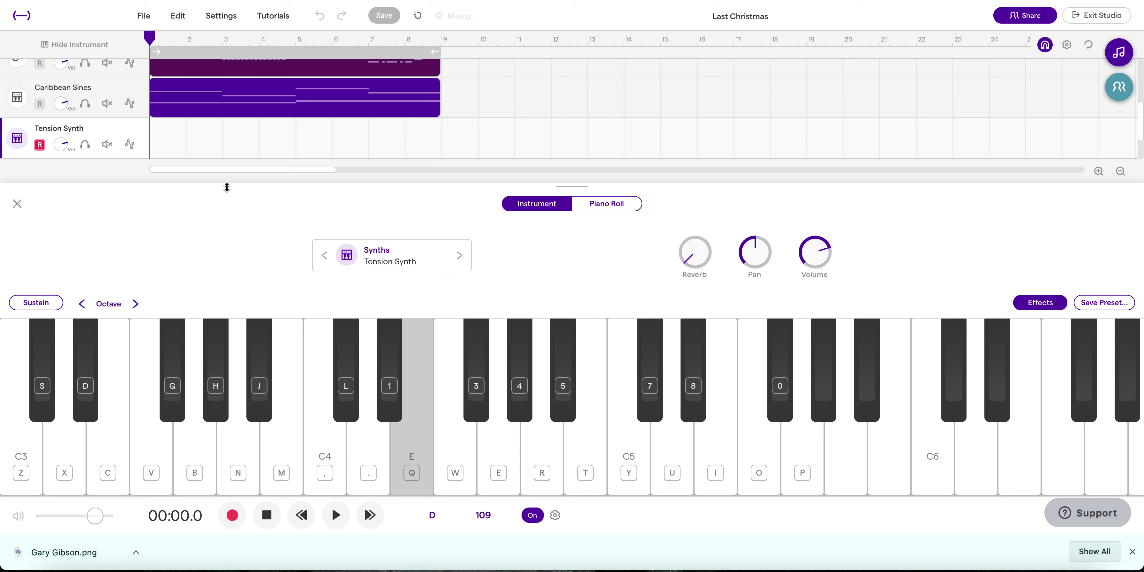
key("q")
key("period")
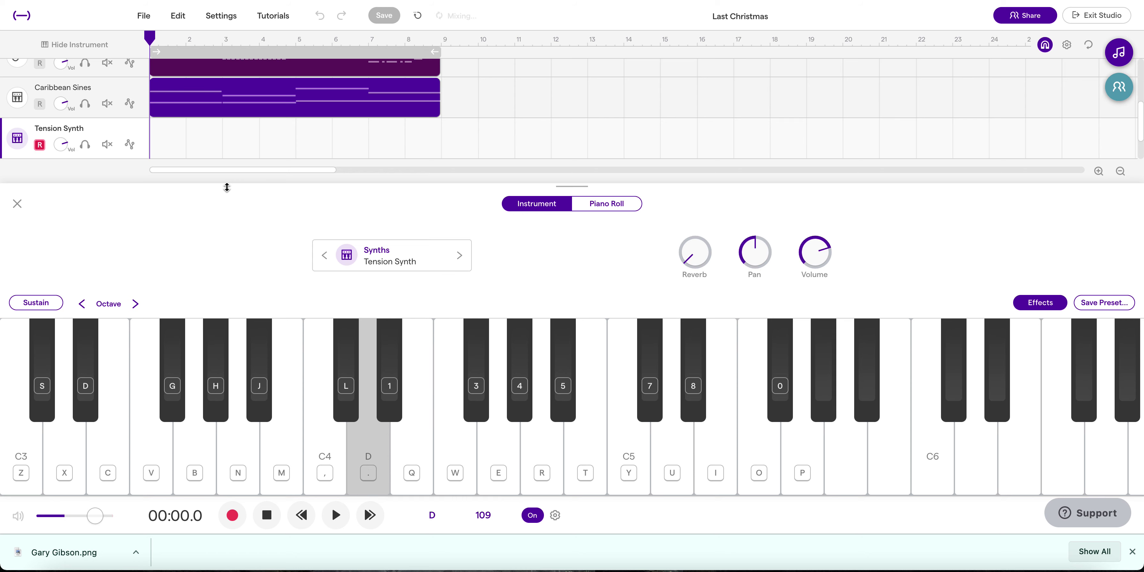
key("q")
key("period")
key("q")
key("3")
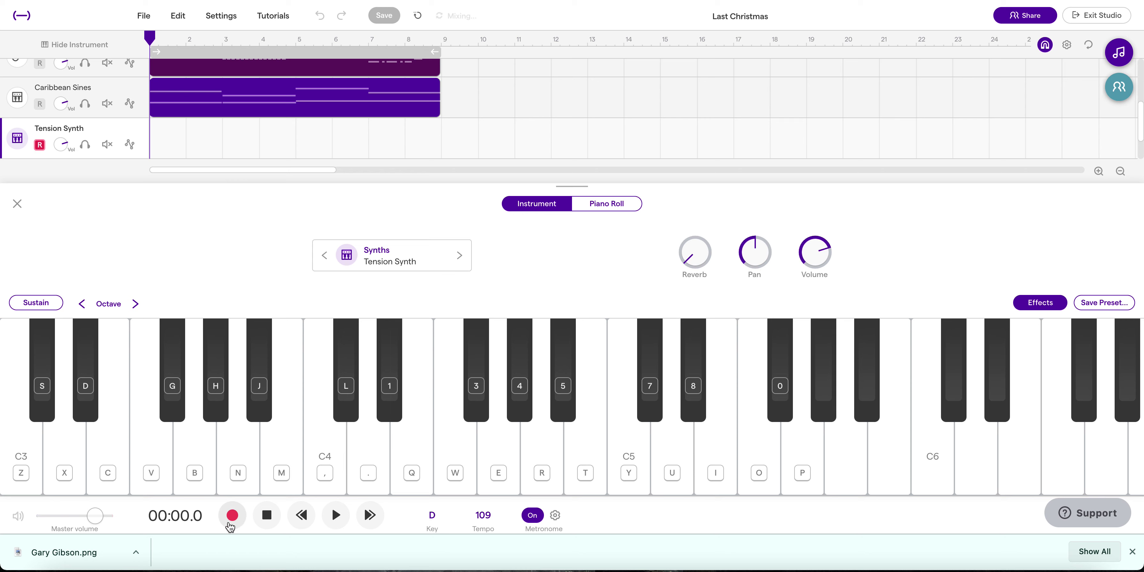
Record the hook's opening E, D and F# notes onto Tension Synth after a count-in
left_click(230, 524)
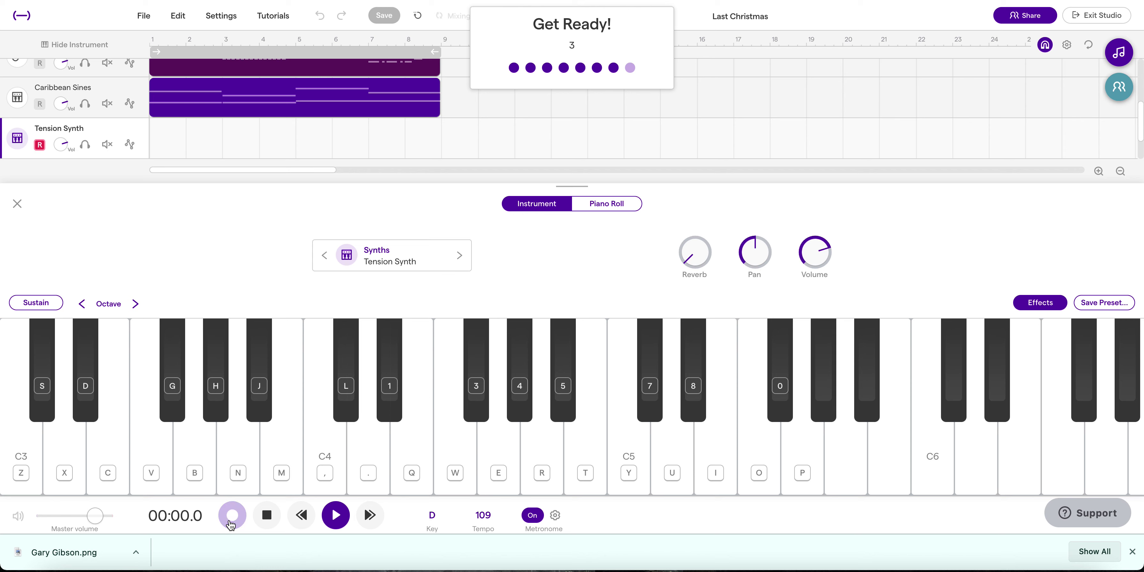
key("q")
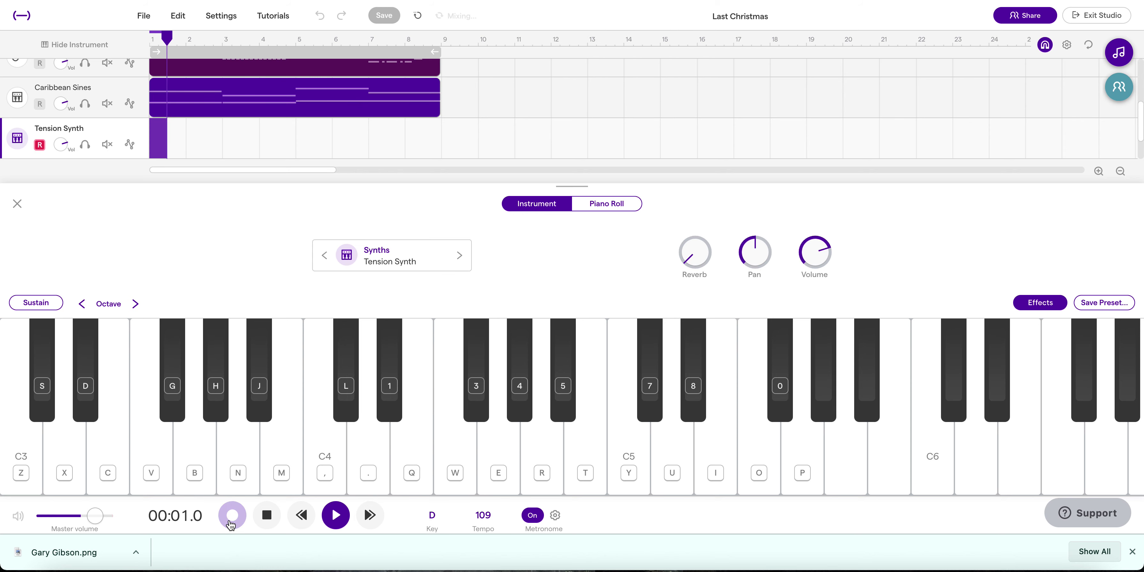
key("q")
key("period")
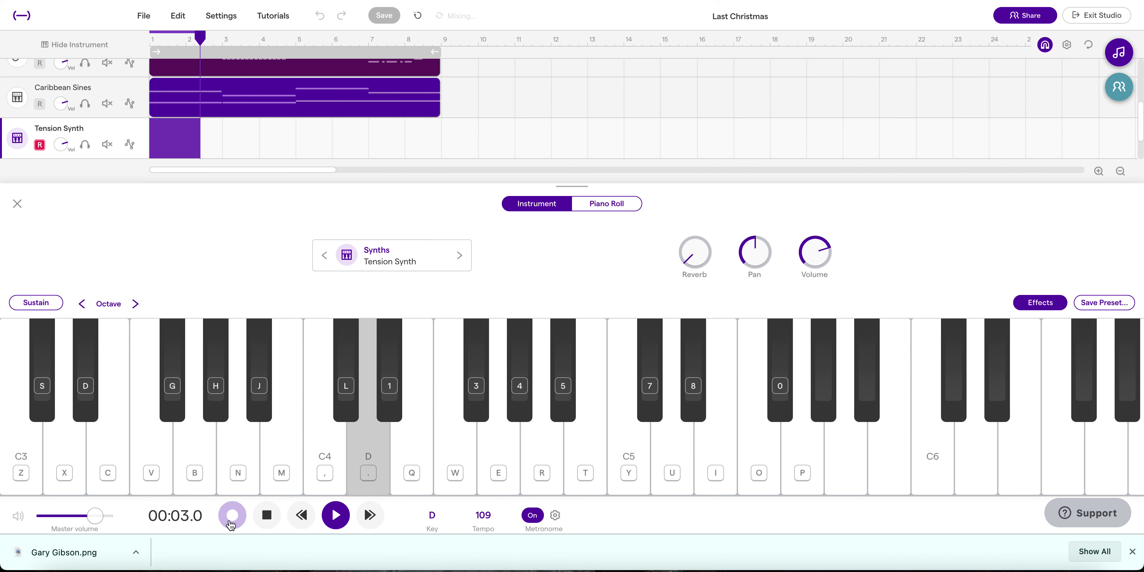
key("q")
key("3")
left_click(231, 521)
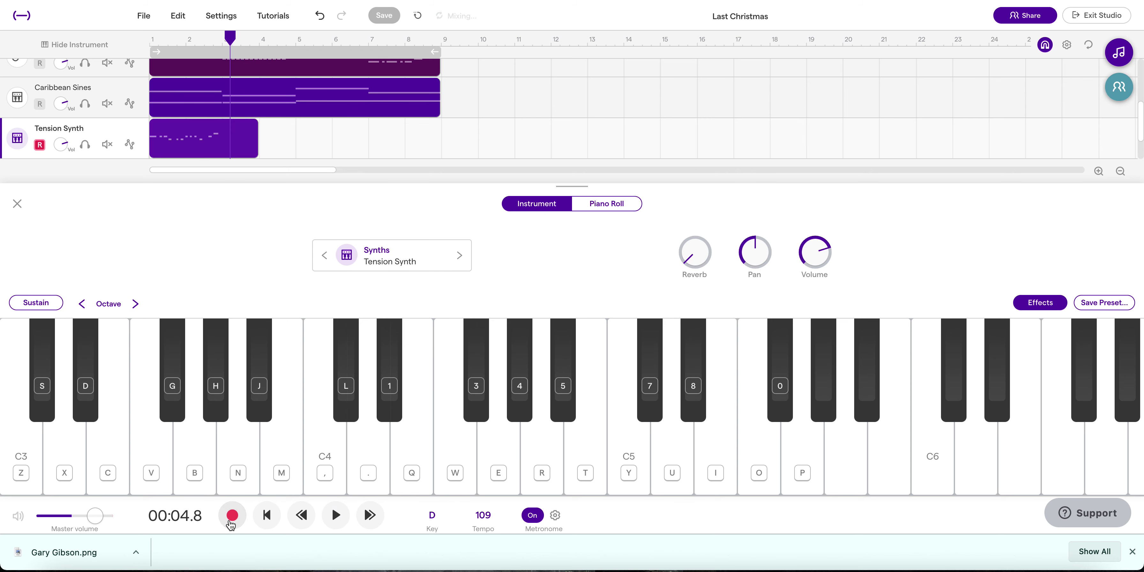
Trim the recorded Tension Synth clip so it ends at bar 3
left_click(244, 143)
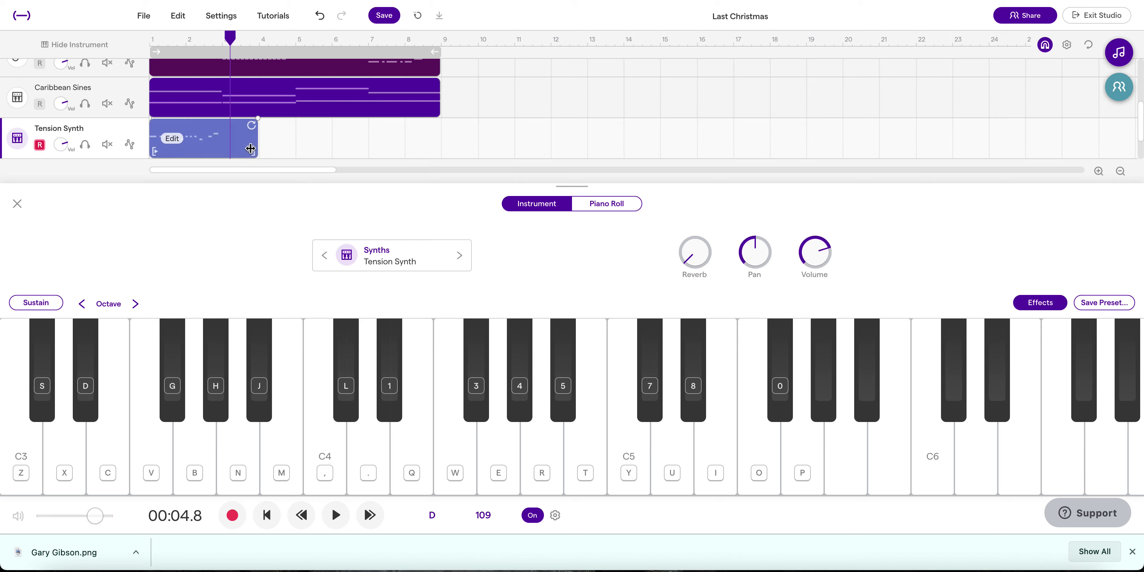
left_click_drag(250, 148, 224, 149)
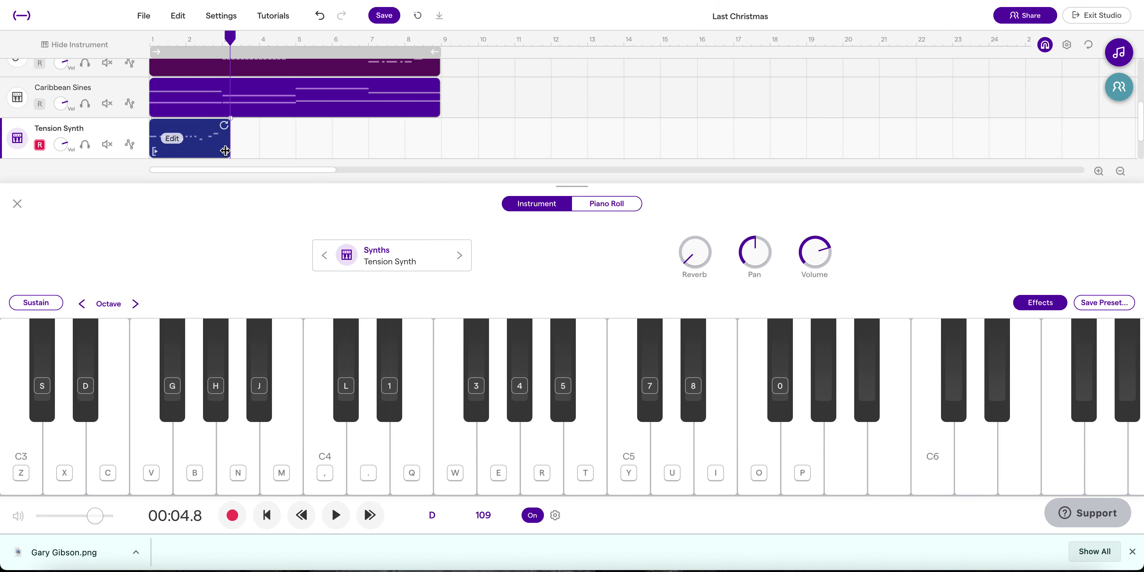
left_click(609, 209)
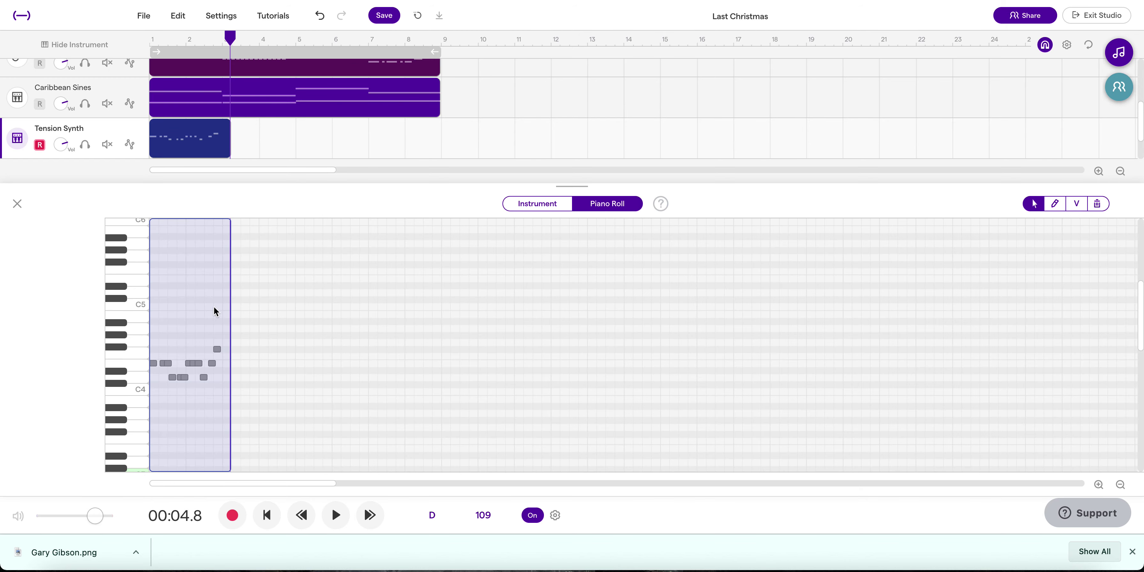
scroll(214, 311, "up", 10)
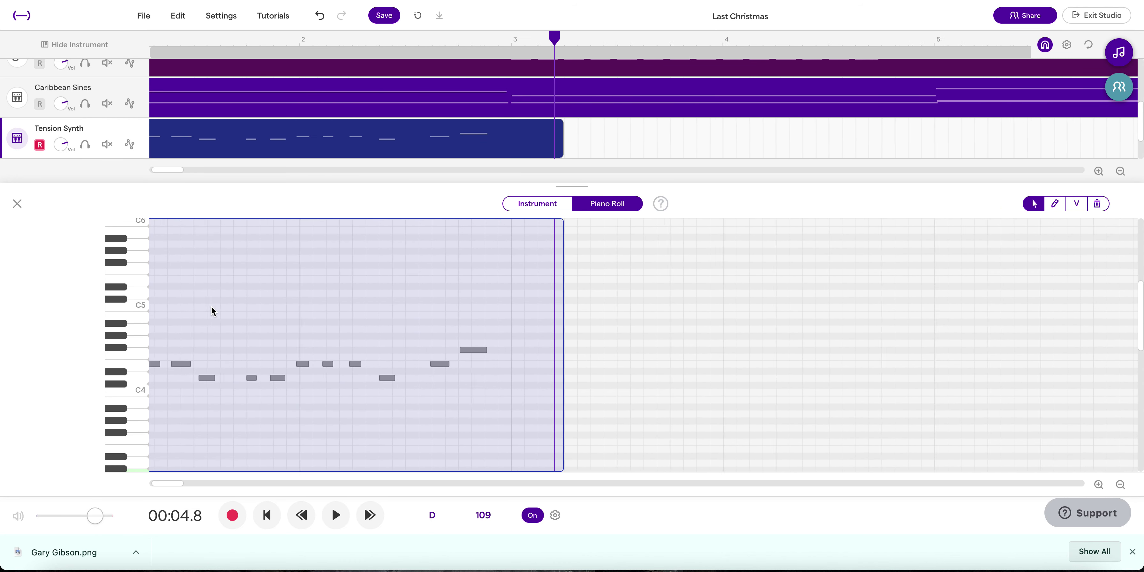
left_click_drag(623, 149, 567, 149)
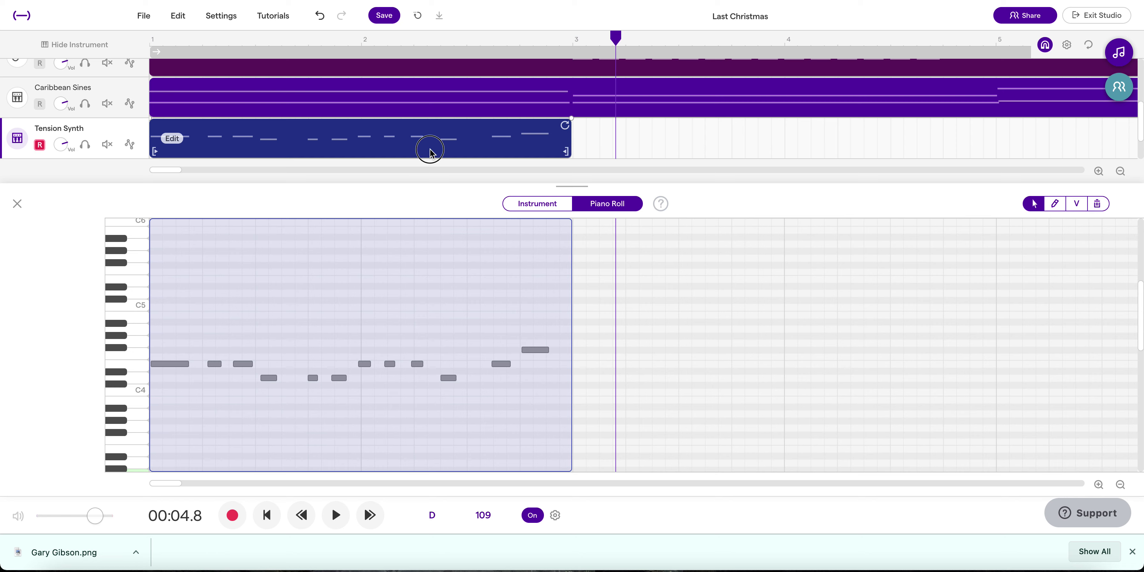
Quantize the clip's notes to 1/8
right_click(175, 144)
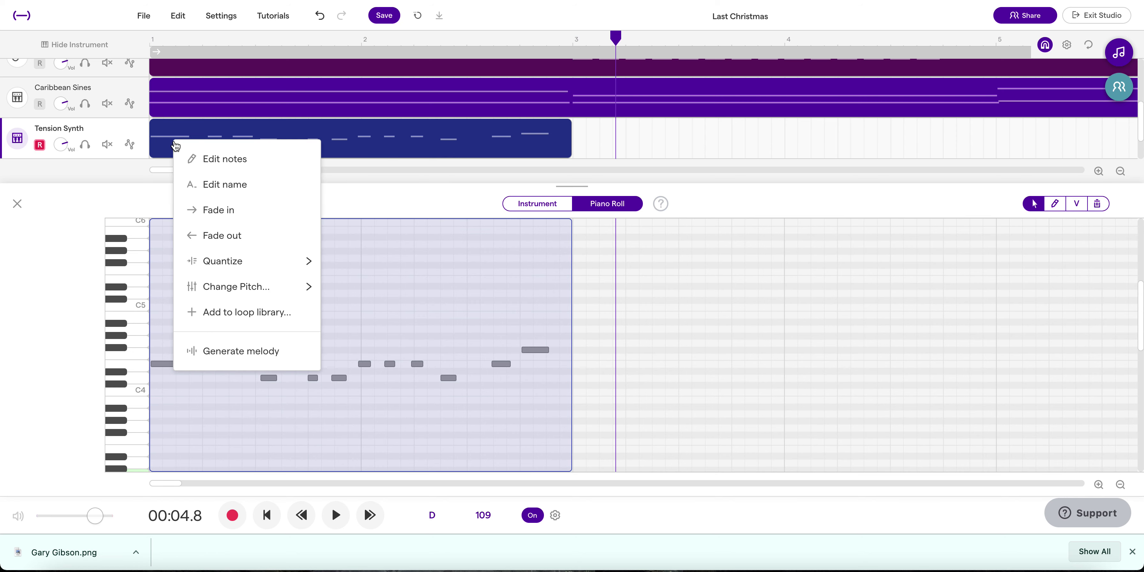
mouse_move(217, 266)
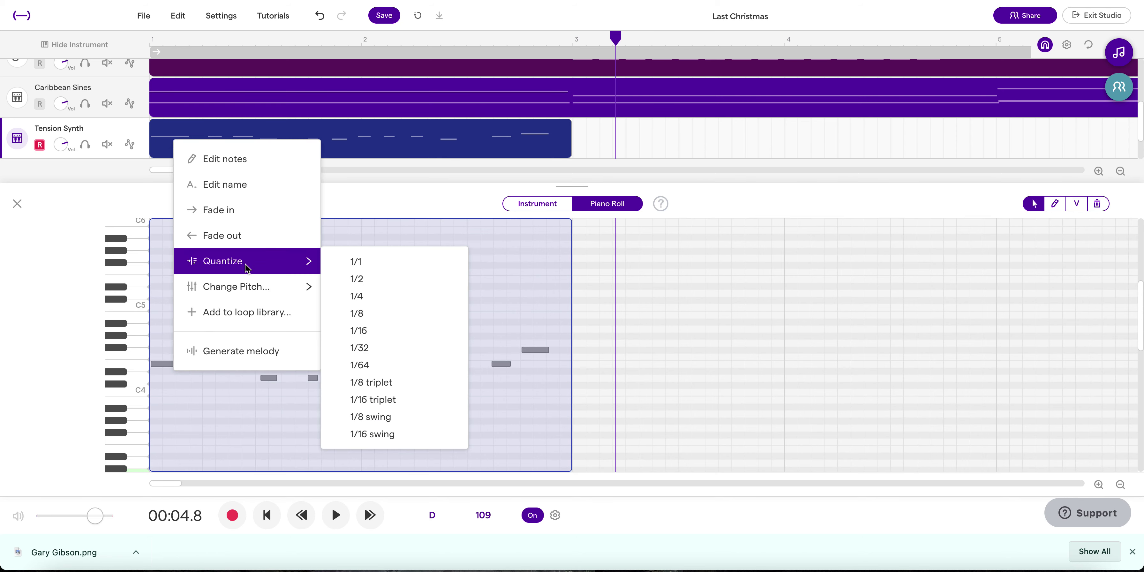
left_click(370, 314)
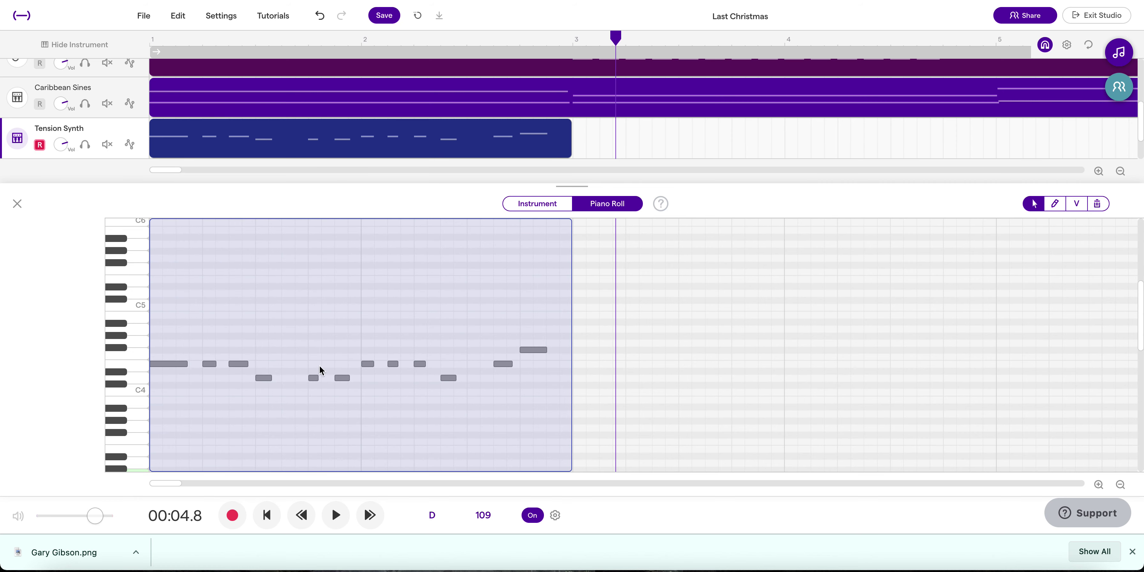
Lengthen two short notes, stretch the final high note to the bar 3 end, and play back
key("Return")
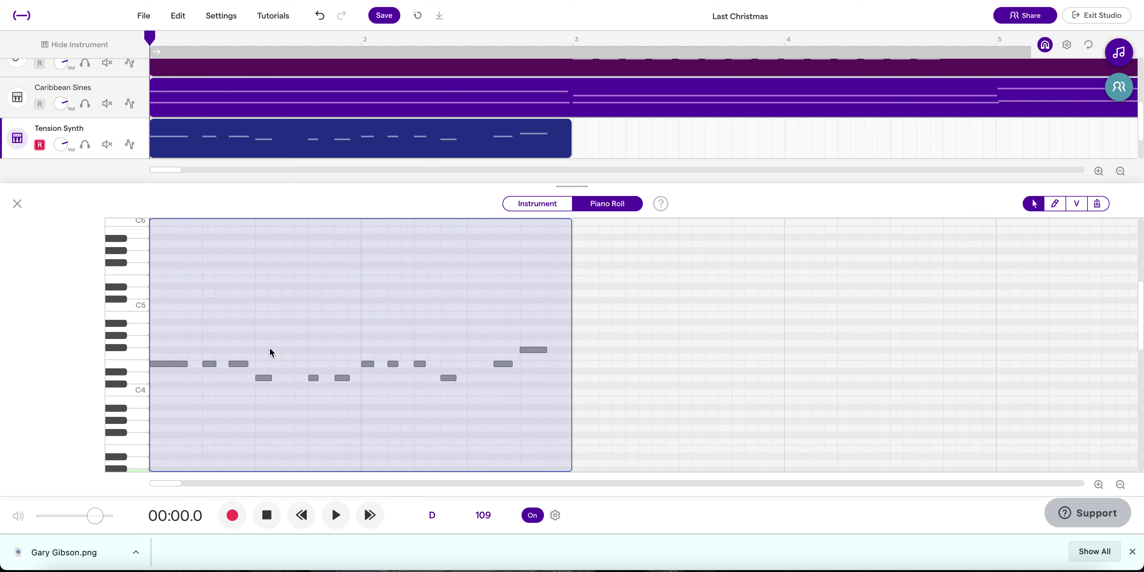
key("space")
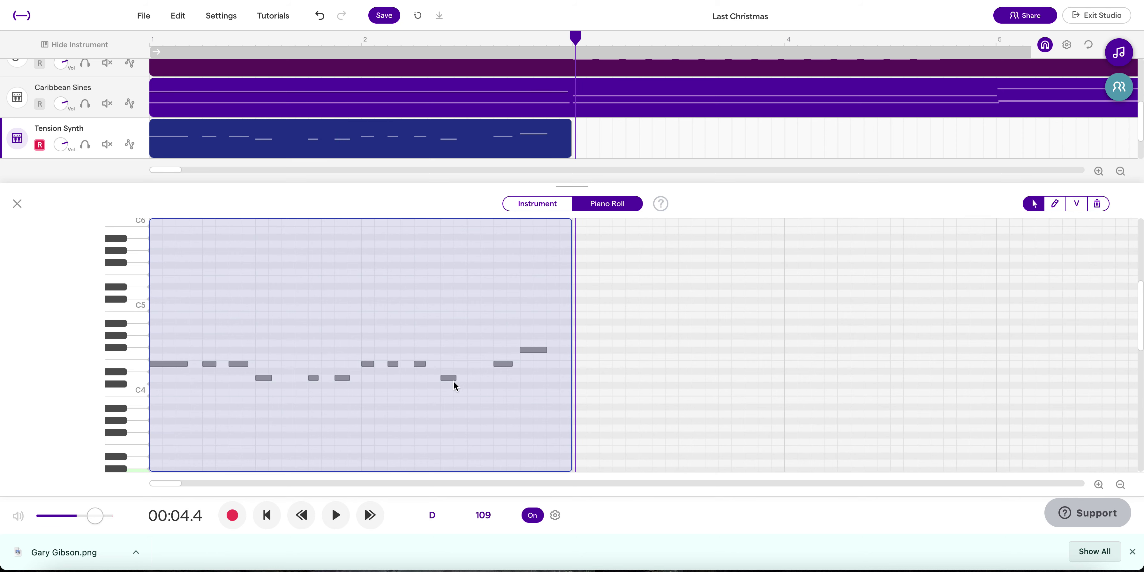
left_click_drag(454, 378, 466, 378)
left_click_drag(547, 350, 559, 350)
key("space")
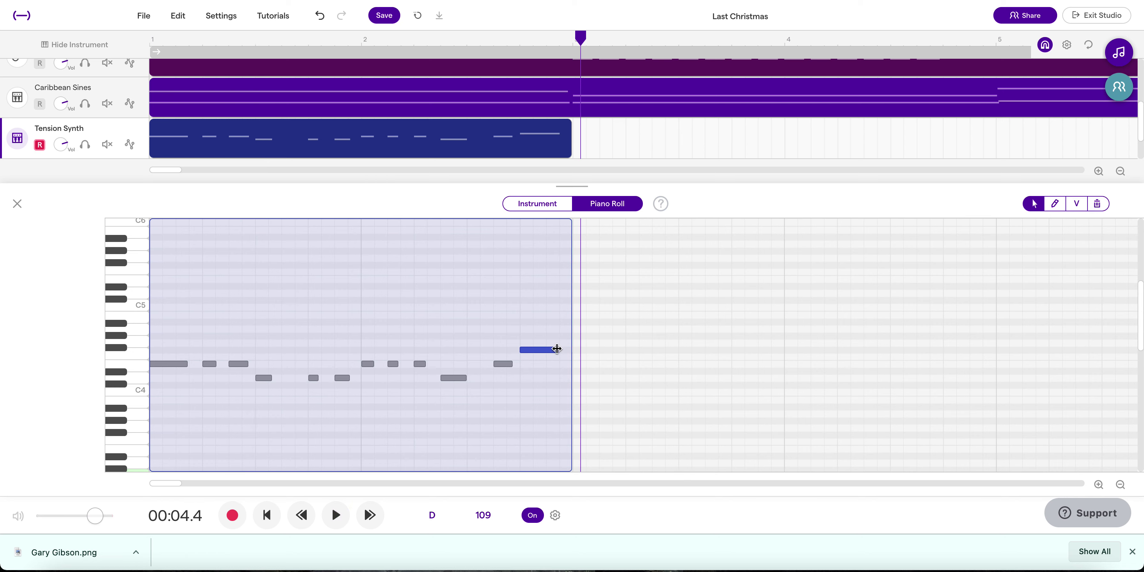
left_click_drag(556, 349, 571, 349)
left_click_drag(247, 364, 241, 362)
key("space")
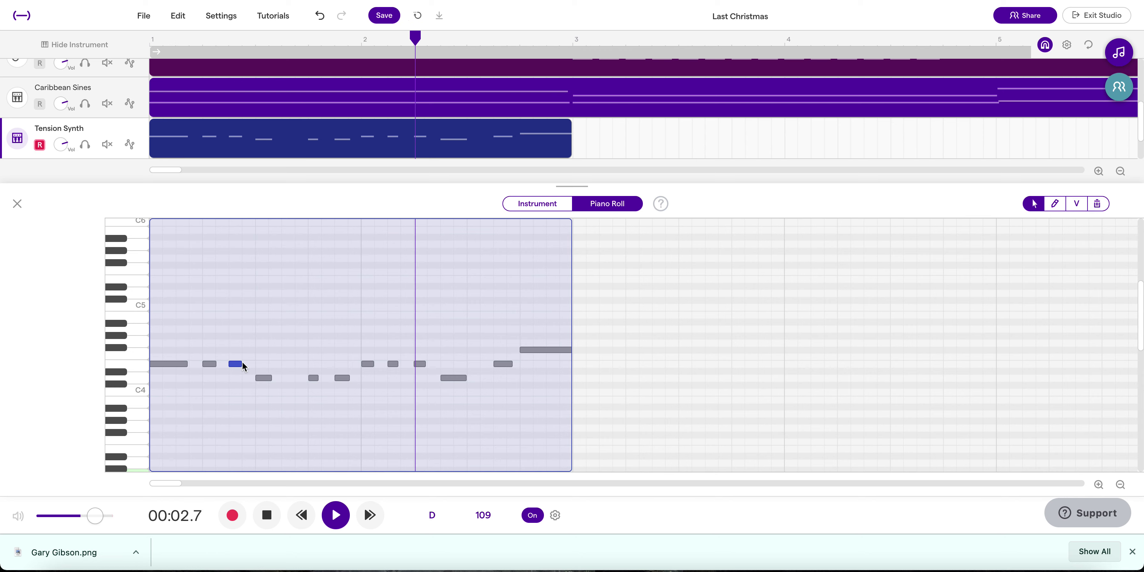
key("space")
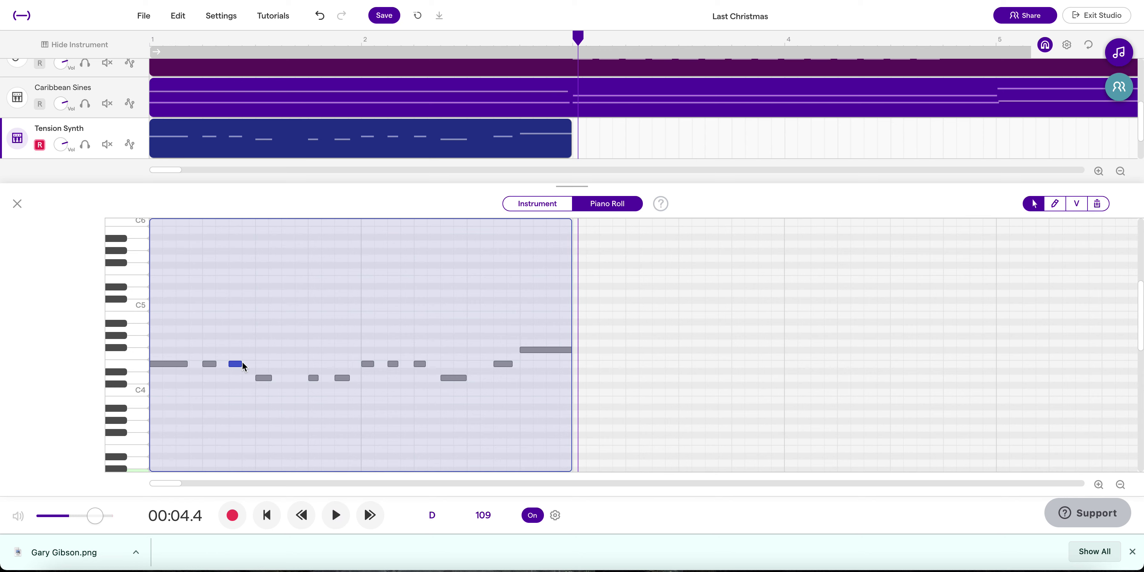
mouse_move(293, 153)
left_click_drag(236, 365, 238, 367)
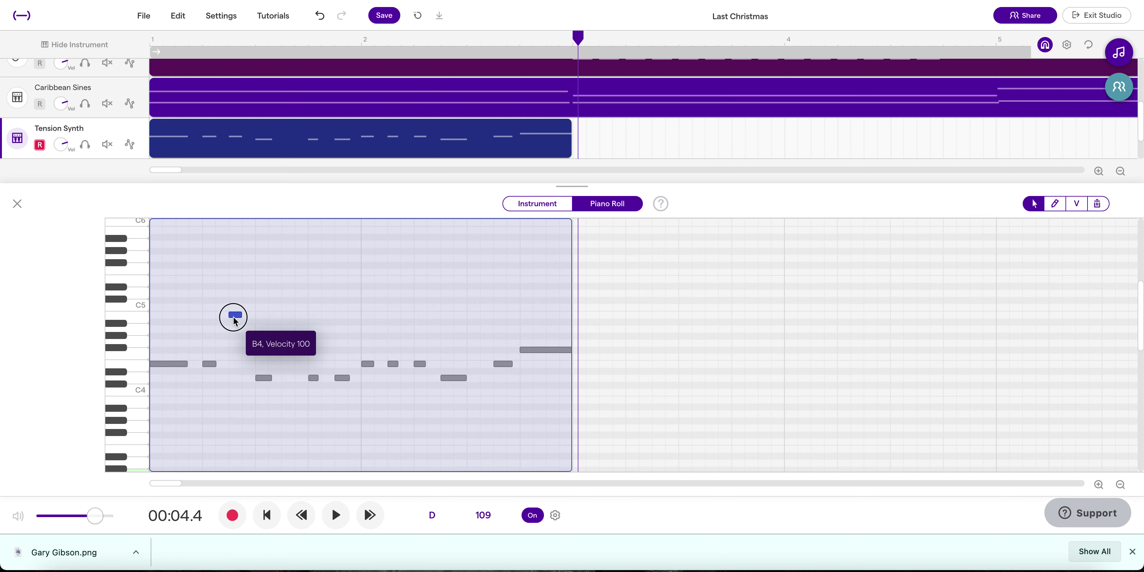
left_click_drag(235, 321, 232, 364)
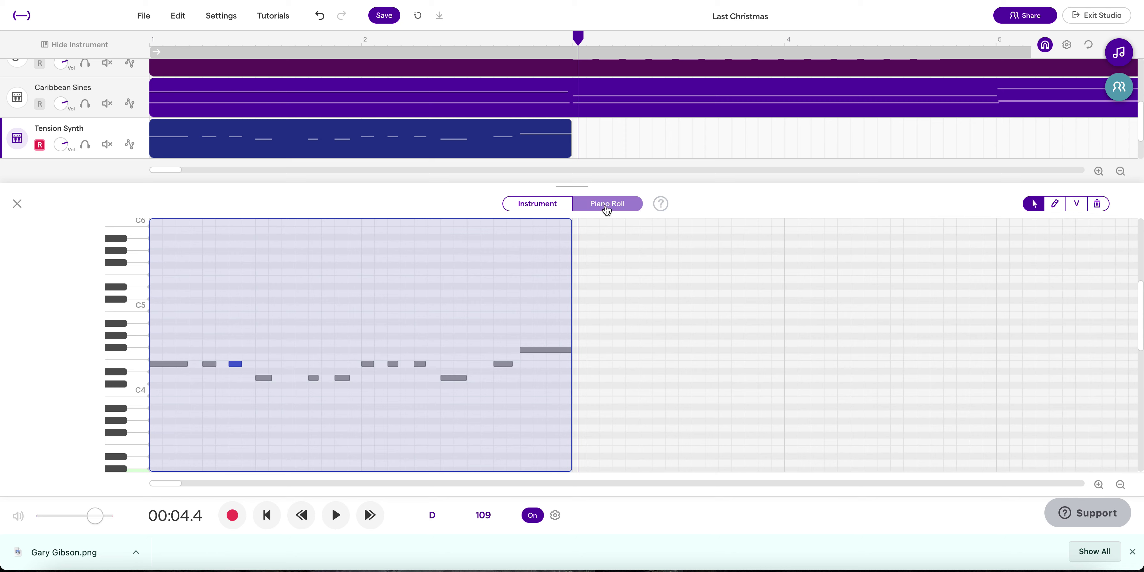
mouse_move(231, 363)
left_mouse_down()
mouse_move(231, 375)
mouse_move(235, 363)
left_mouse_up()
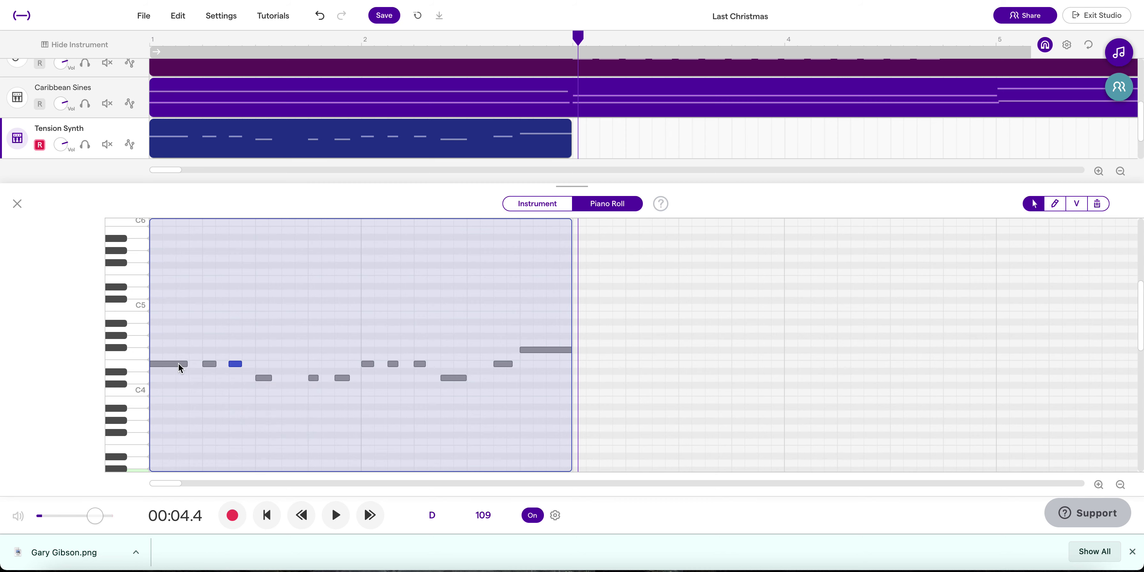
left_click(166, 364)
left_click(136, 364)
left_click(264, 379)
left_click(531, 351)
left_click(114, 347)
mouse_move(266, 135)
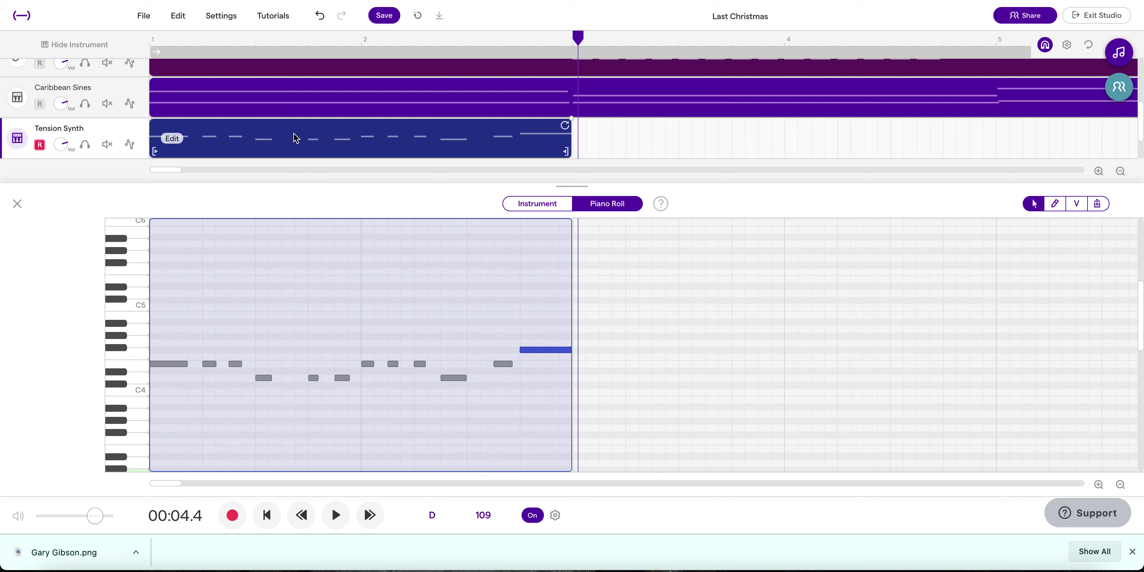
Close the piano roll and duplicate the Tension Synth clip at bar 3 with Ctrl+D
left_click(16, 205)
left_click(263, 284)
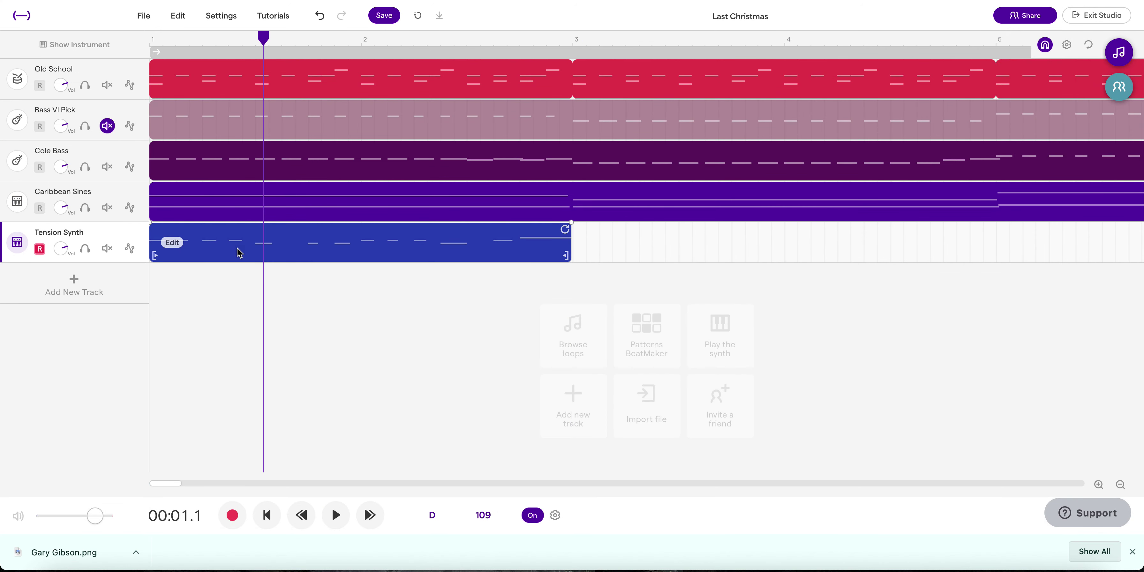
left_click(238, 238)
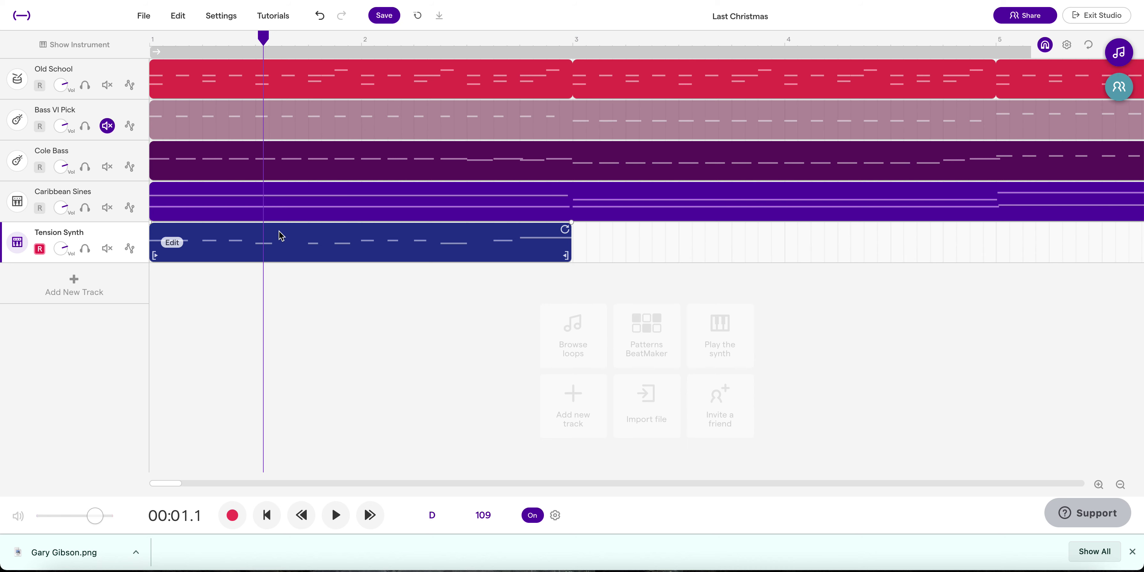
mouse_move(263, 38)
left_mouse_down()
mouse_move(567, 44)
mouse_move(573, 54)
left_mouse_up()
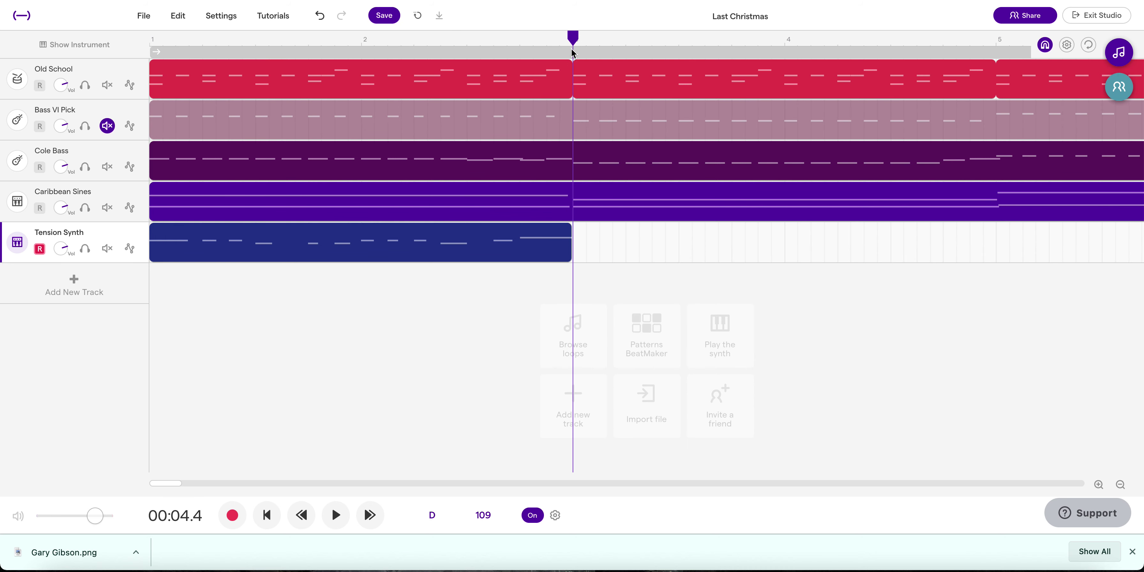
key("ctrl+d")
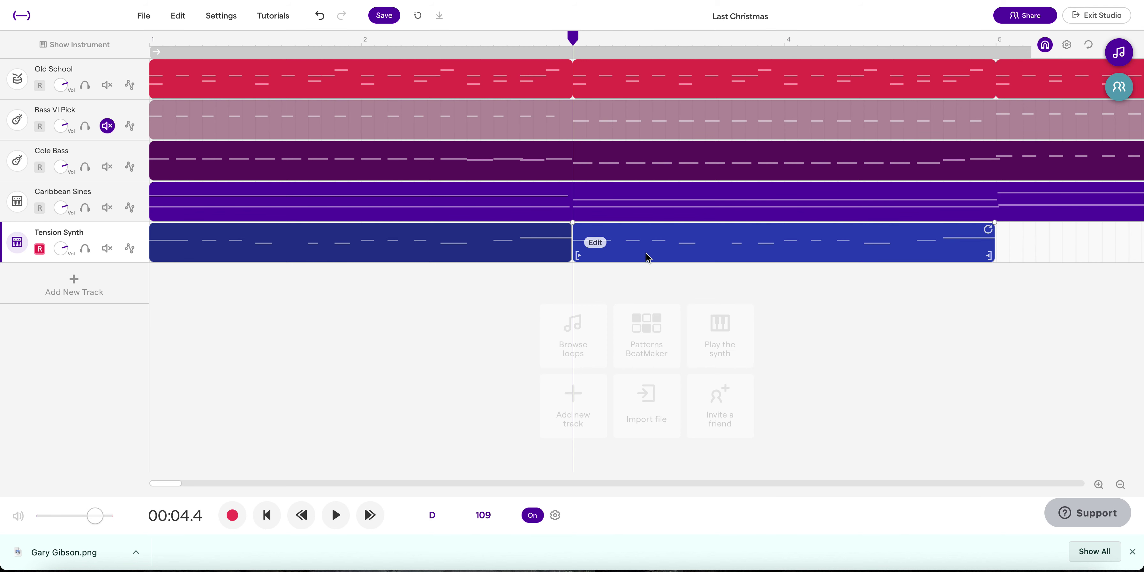
key("Escape")
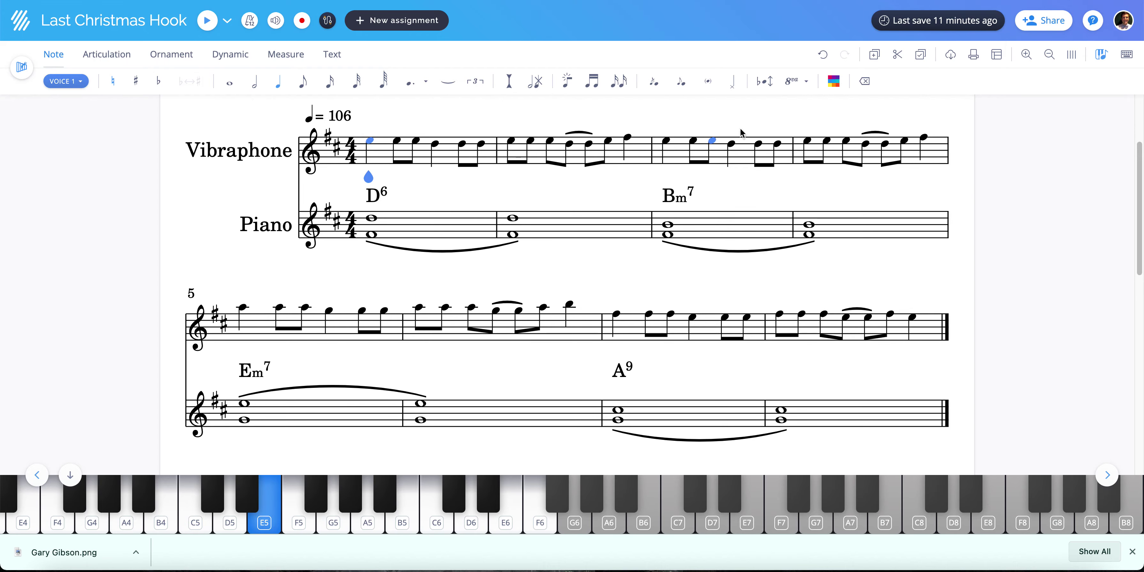
left_click(668, 141)
key("space")
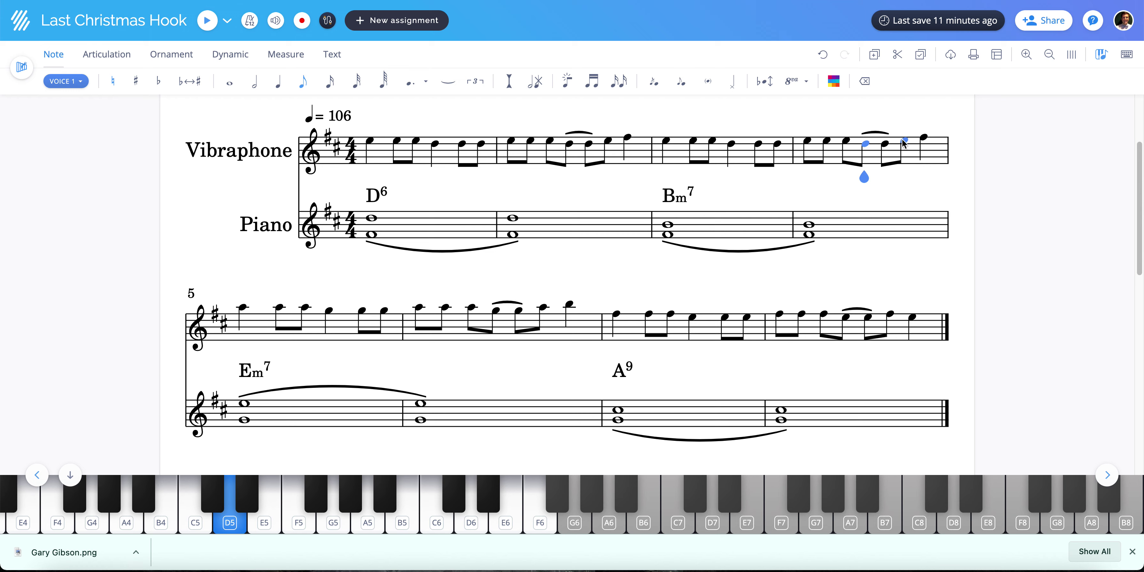
left_click(870, 143)
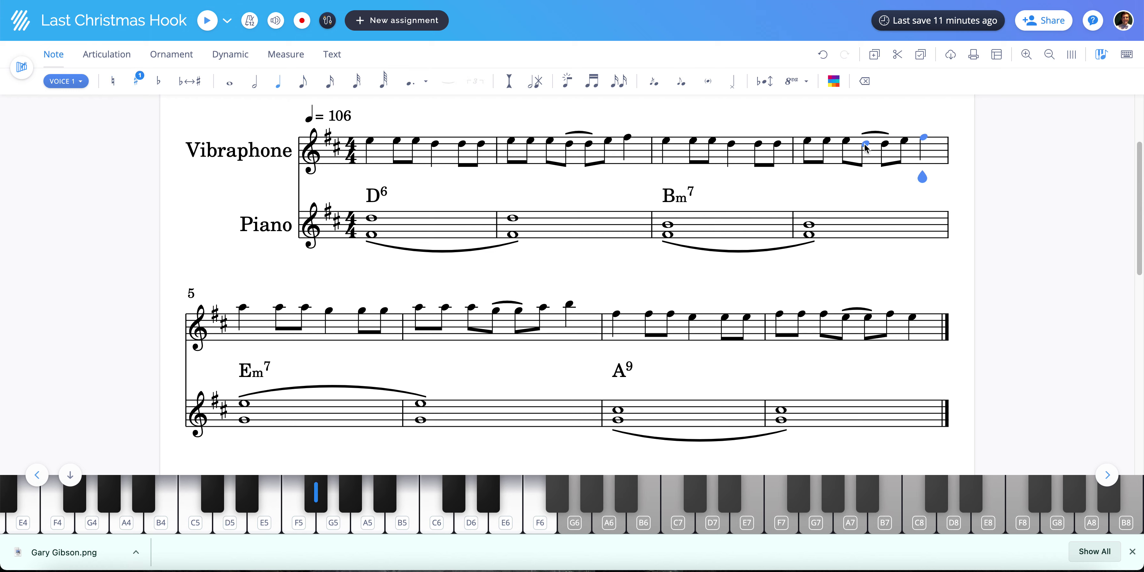
left_click(810, 140)
left_click(744, 138)
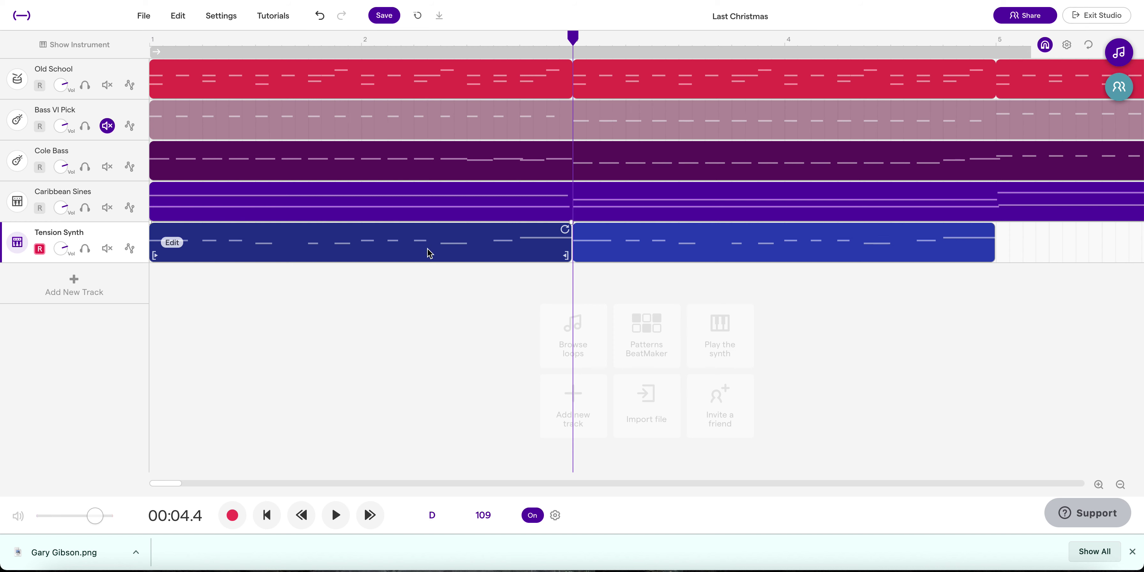
Select both Tension Synth regions and merge them with Edit > Merge regions
left_click_drag(502, 267, 631, 242)
left_click(587, 243)
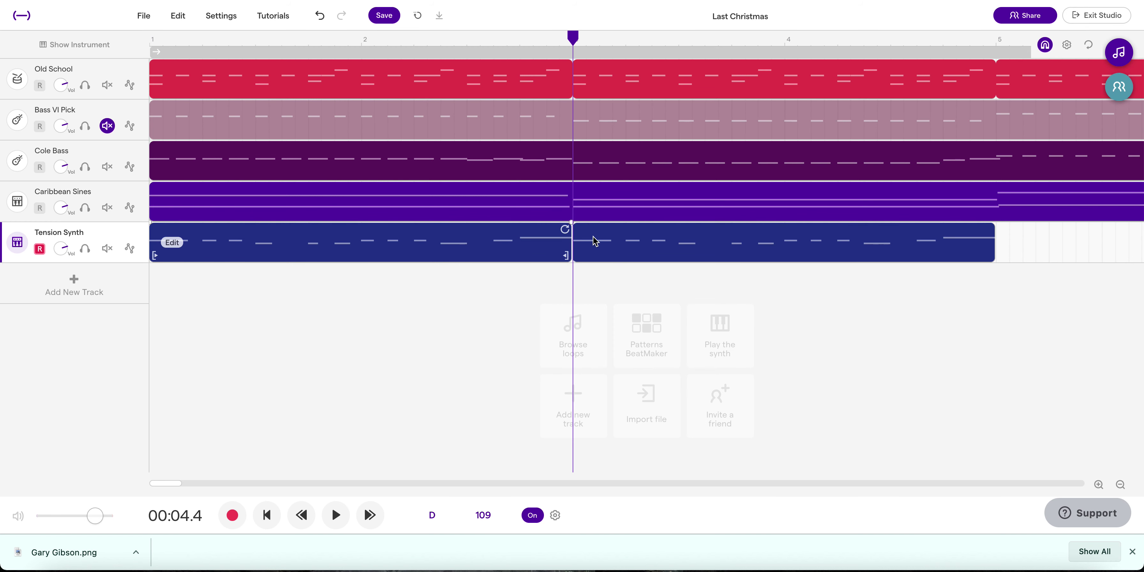
left_click(539, 242)
left_click(184, 49)
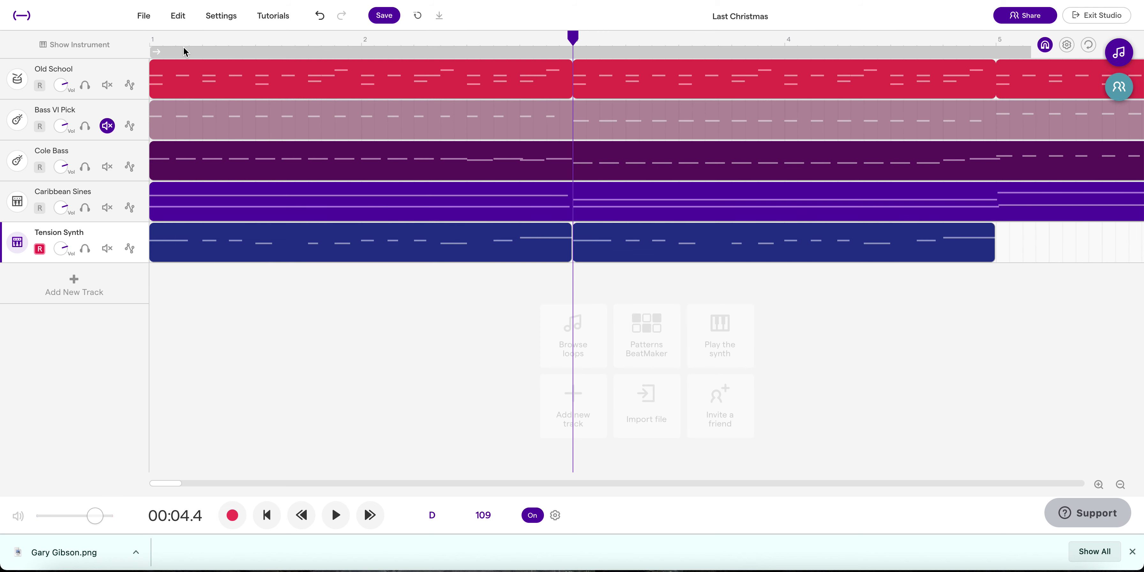
left_click(186, 16)
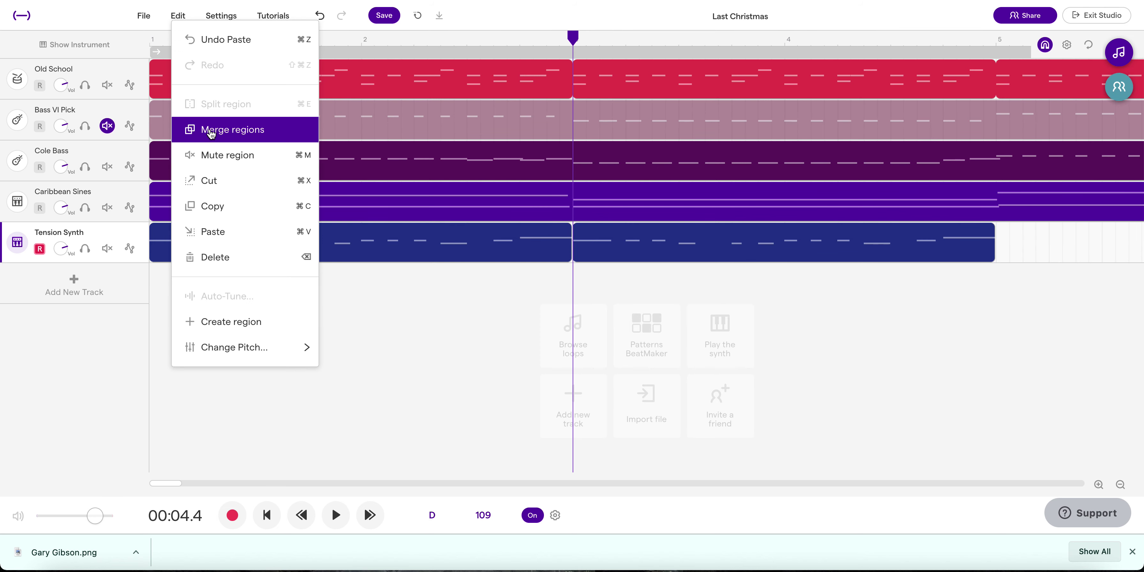
left_click(211, 131)
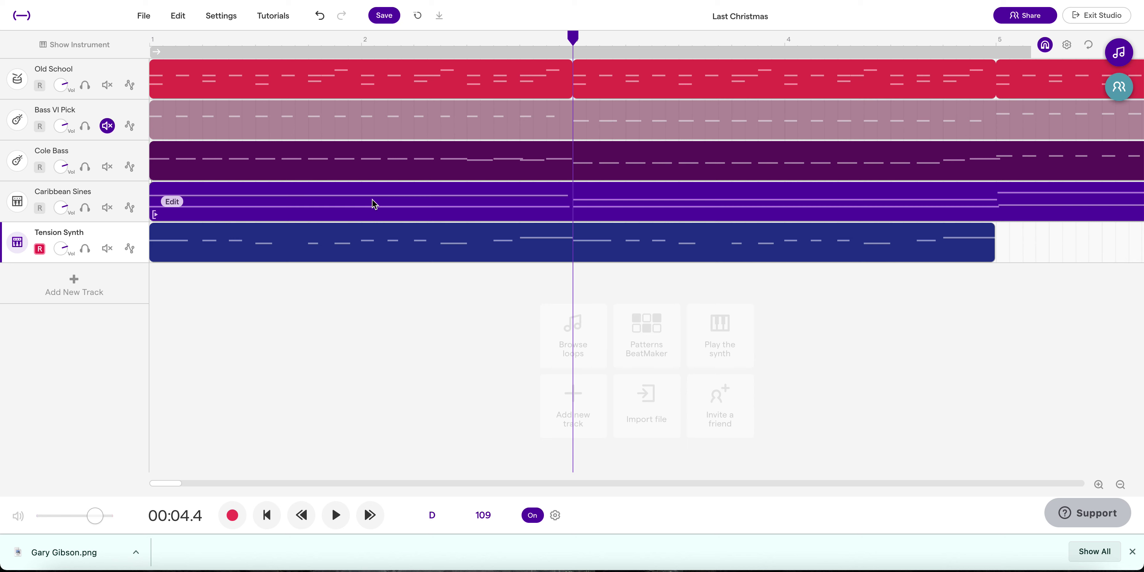
Play the song from the start to hear the merged region, then stop
key("space")
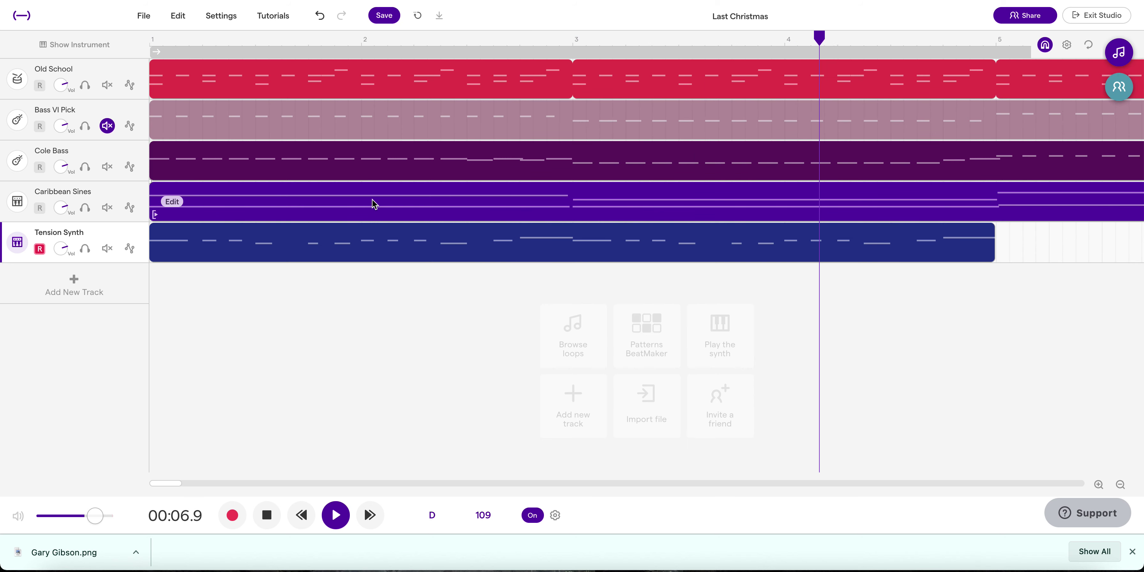
key("space")
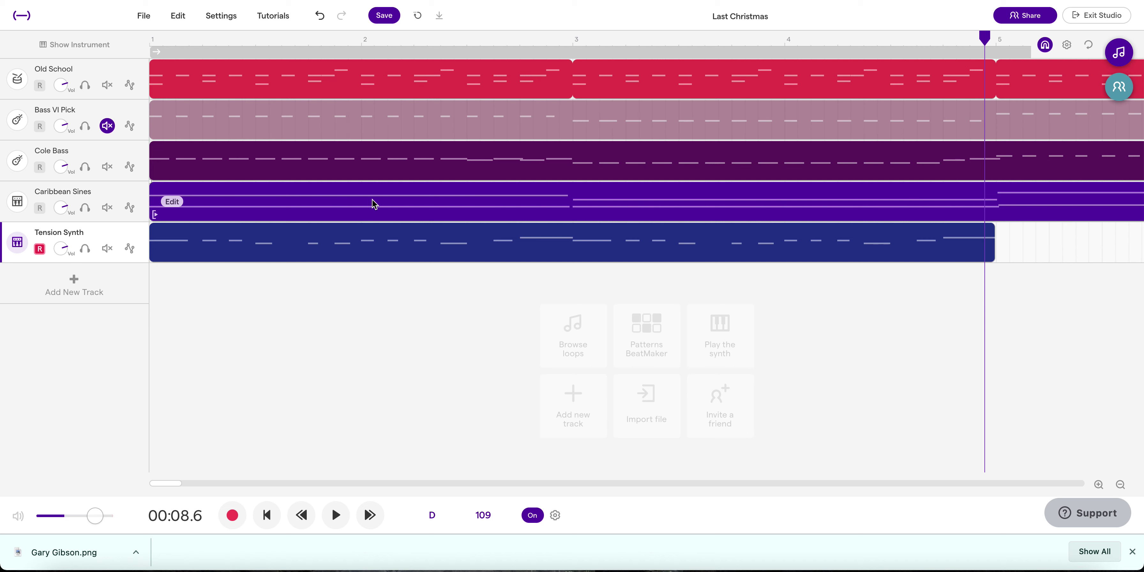
scroll(374, 204, "right", 10)
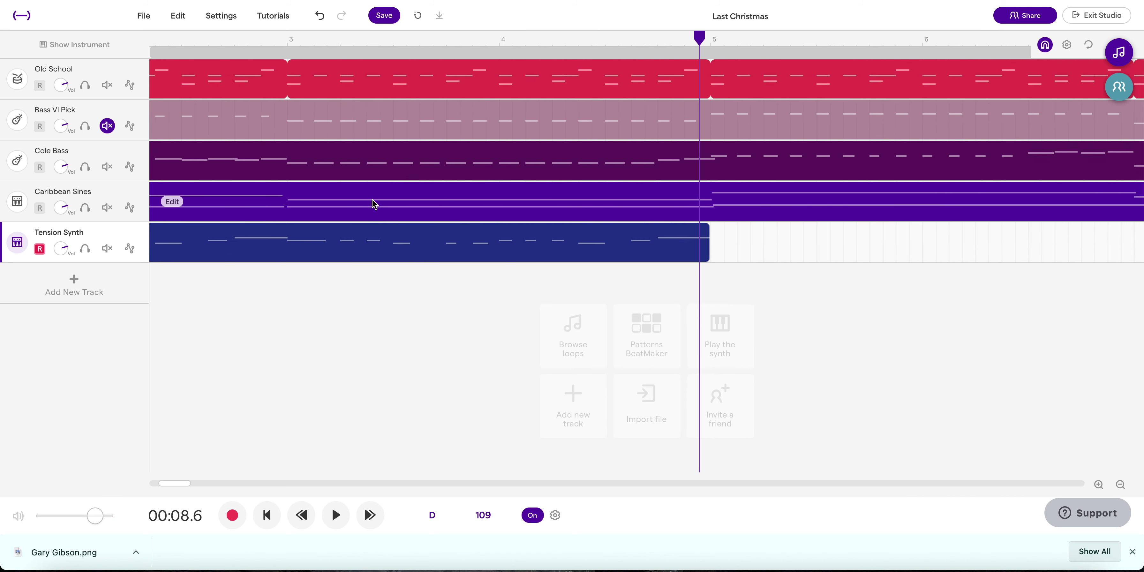
Paste a copy of the Tension Synth clip at bar 5 and play it back
left_click_drag(566, 41, 574, 40)
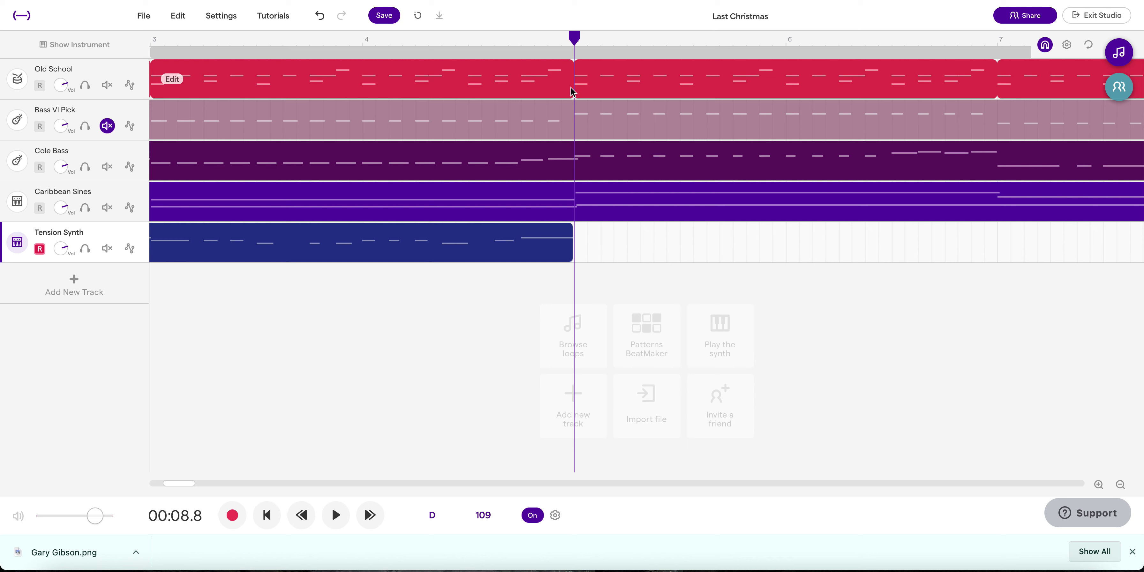
mouse_move(578, 40)
left_mouse_down()
mouse_move(605, 39)
mouse_move(578, 40)
left_mouse_up()
key("ctrl+v")
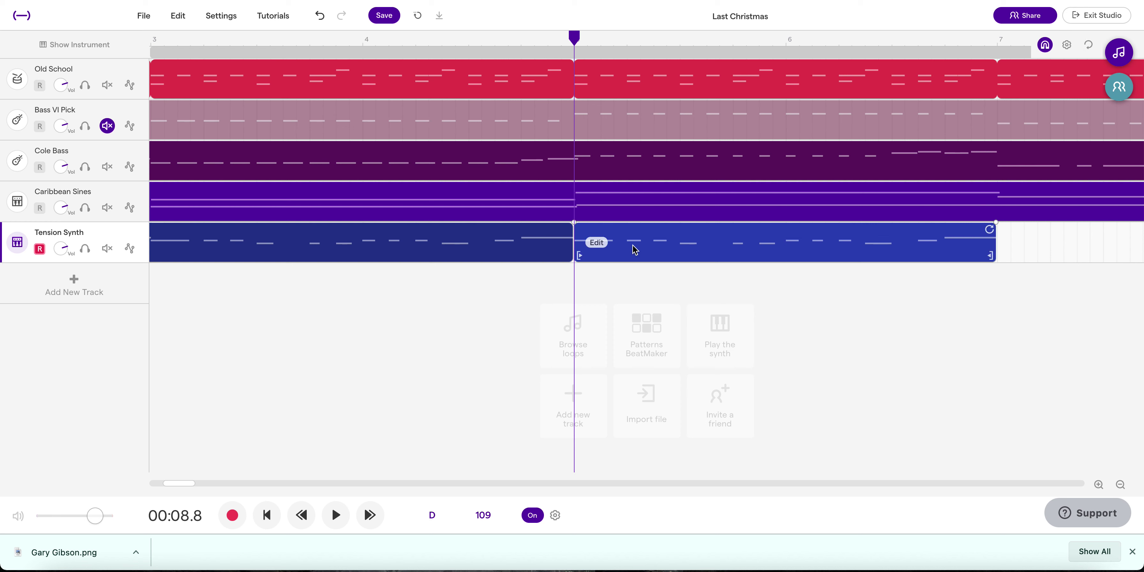
key("space")
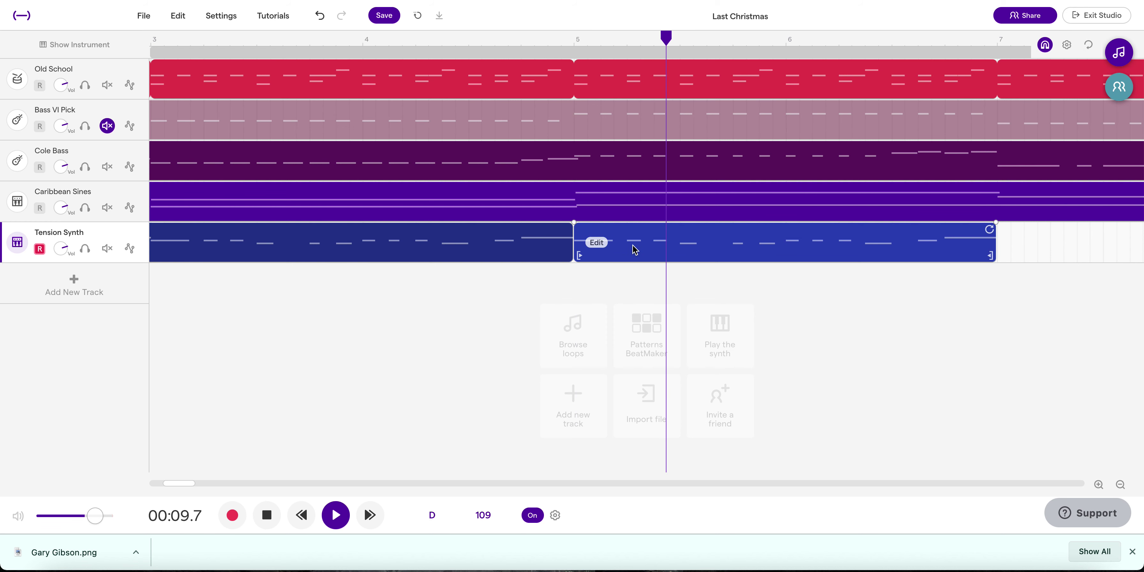
key("space")
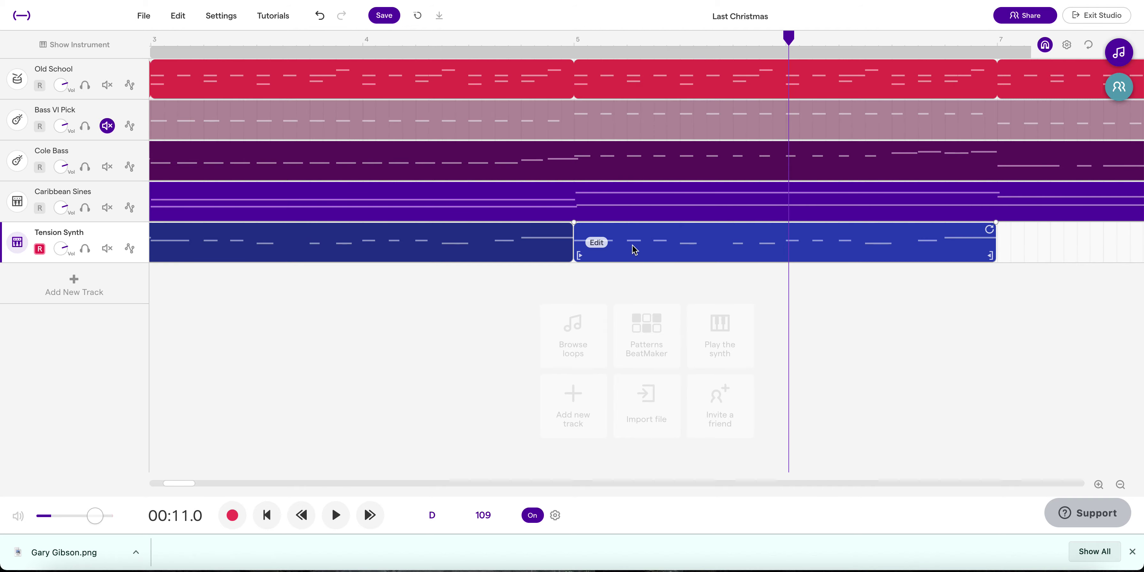
Open the bar 5 copy's notes and check measure 5's first vibraphone note in the score
double_click(643, 247)
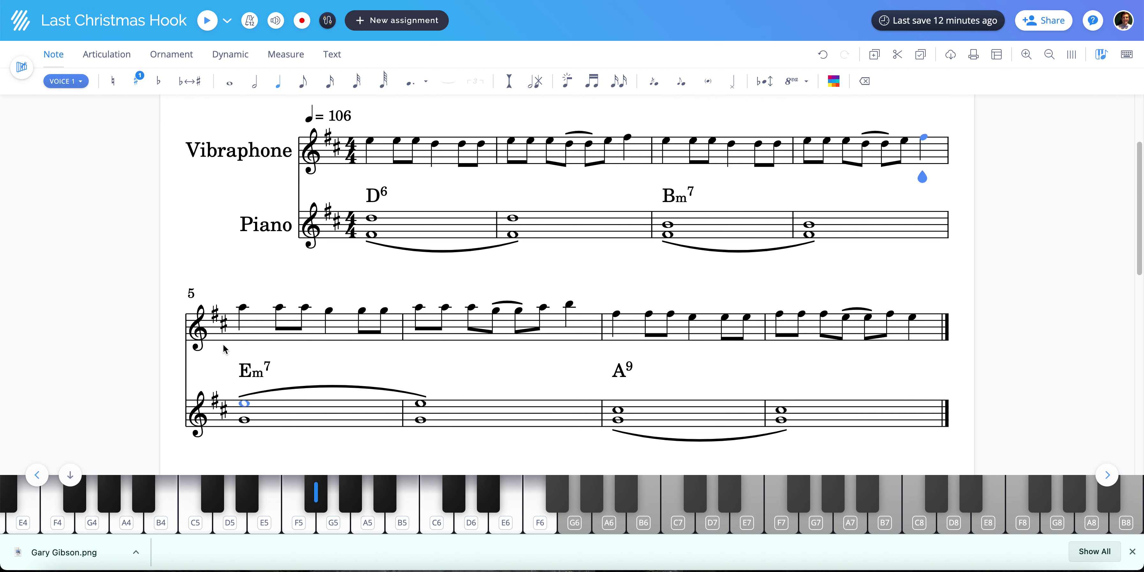
left_click(243, 308)
left_click(331, 115)
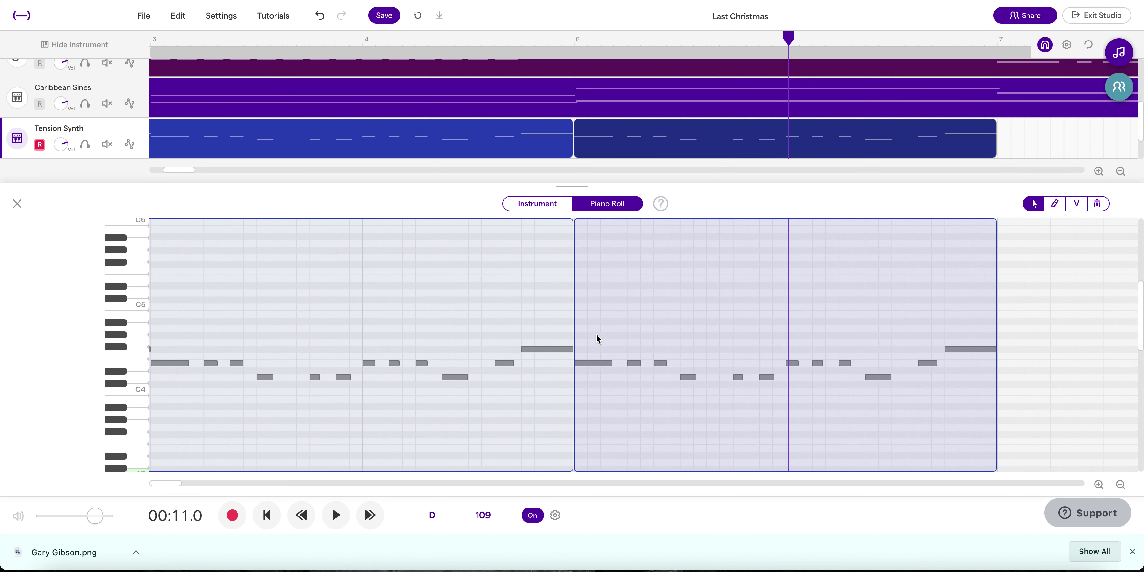
Select the twelve notes of the bar 5 copy and raise them so the melody starts on A4
left_click_drag(599, 339, 1000, 405)
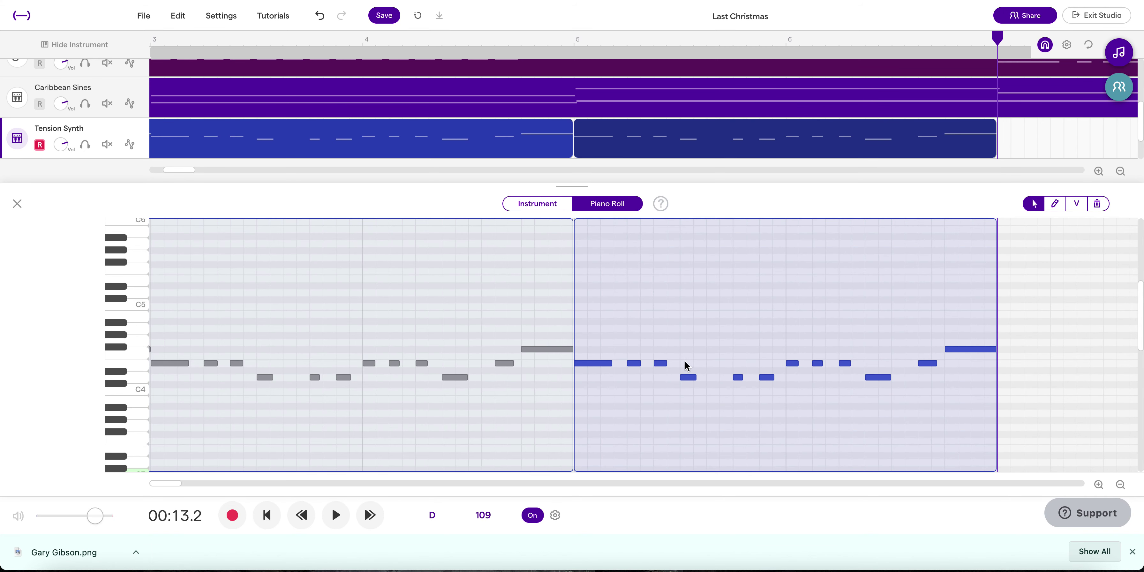
left_click_drag(586, 368, 587, 333)
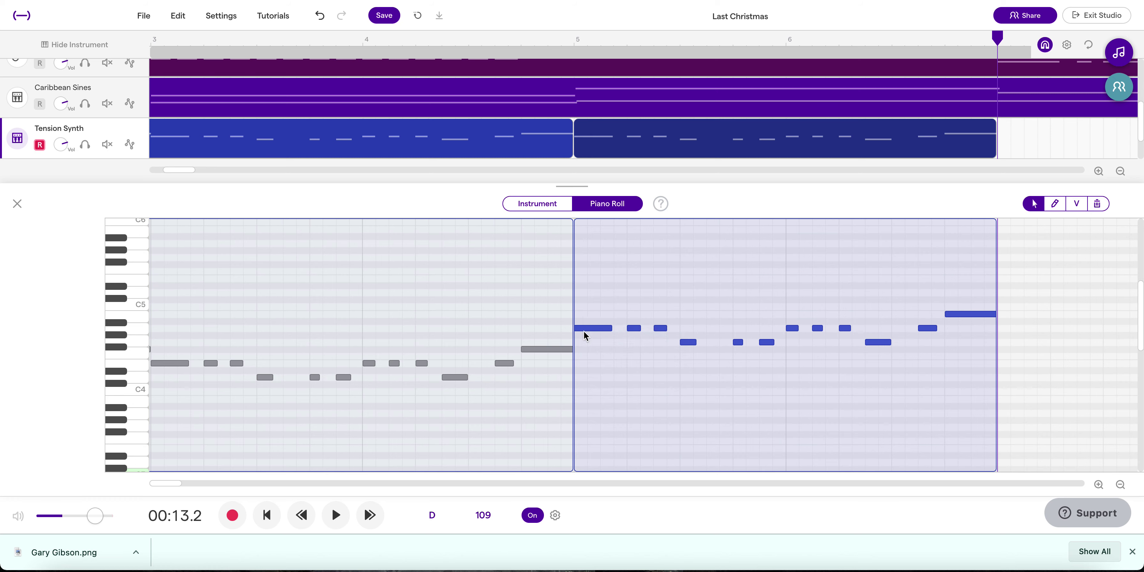
left_click(587, 332)
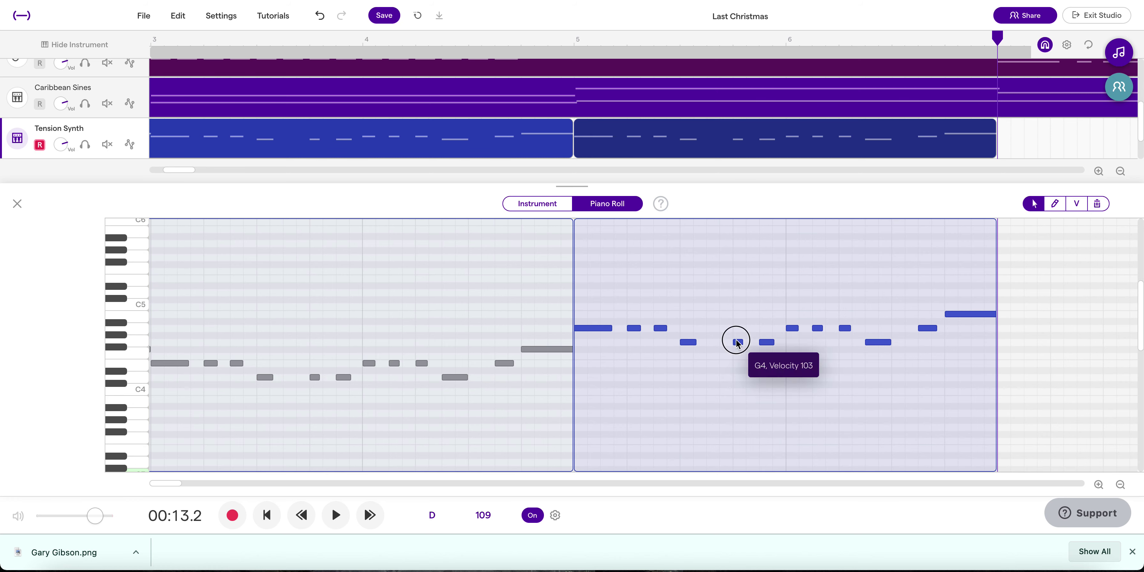
Audition the transposed notes, including the D4 in the first clip and G4 in the second
left_click(804, 329)
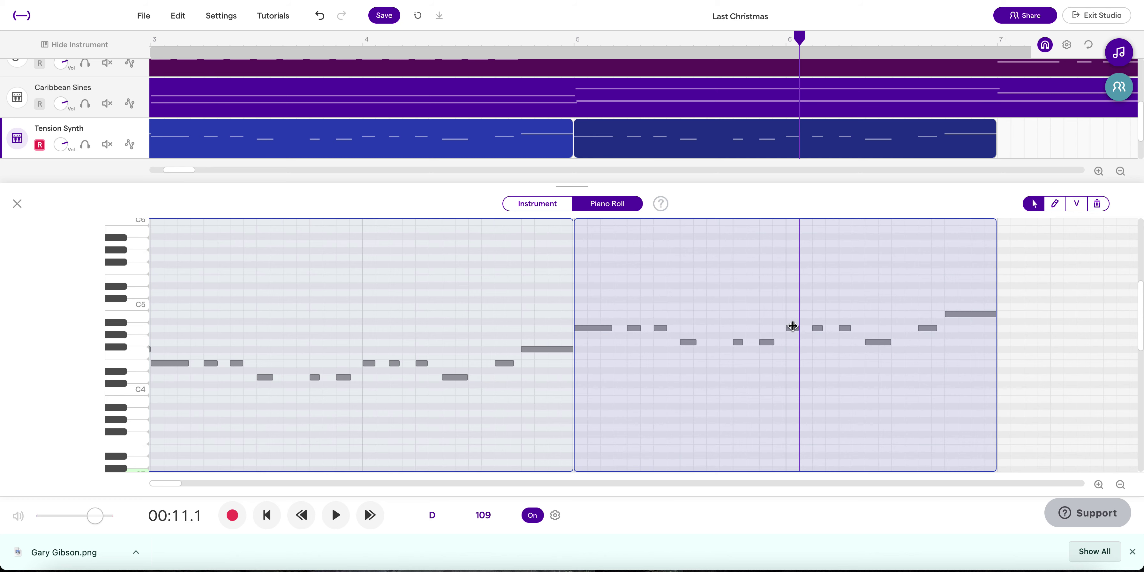
left_click(792, 327)
left_click(818, 328)
left_click(844, 328)
left_click(890, 342)
left_click(934, 328)
left_click(954, 315)
left_click(458, 377)
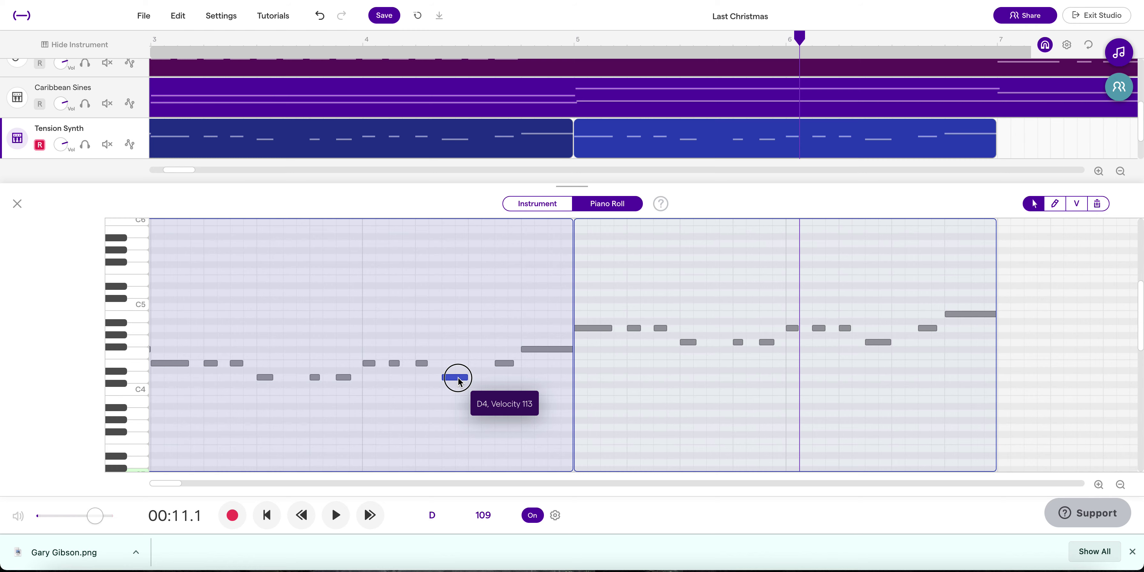
left_click(599, 328)
left_click(688, 342)
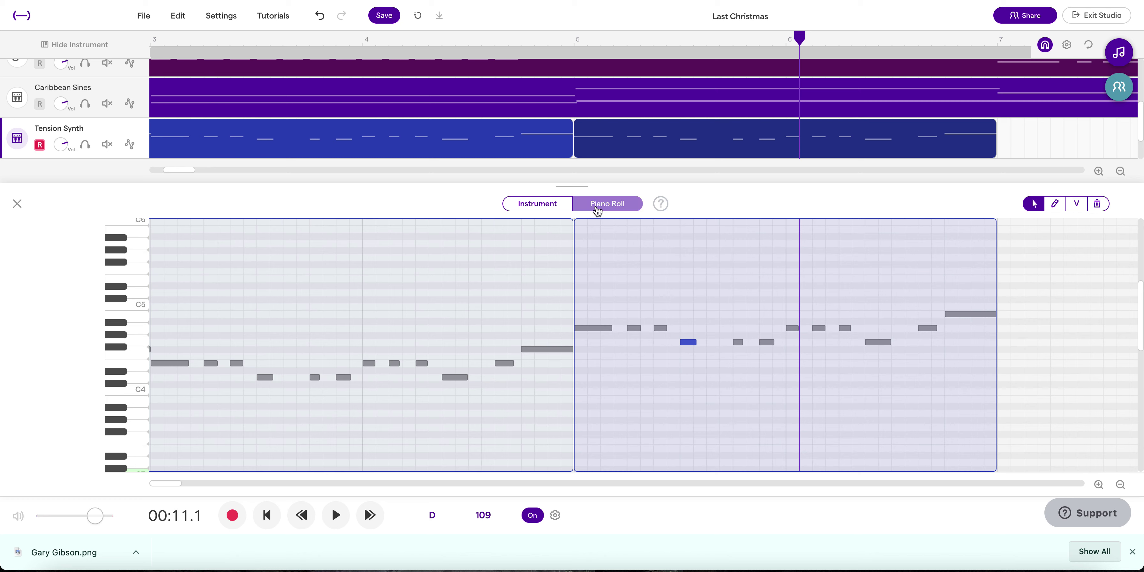
Select all notes of the second clip and close the piano roll
mouse_move(624, 153)
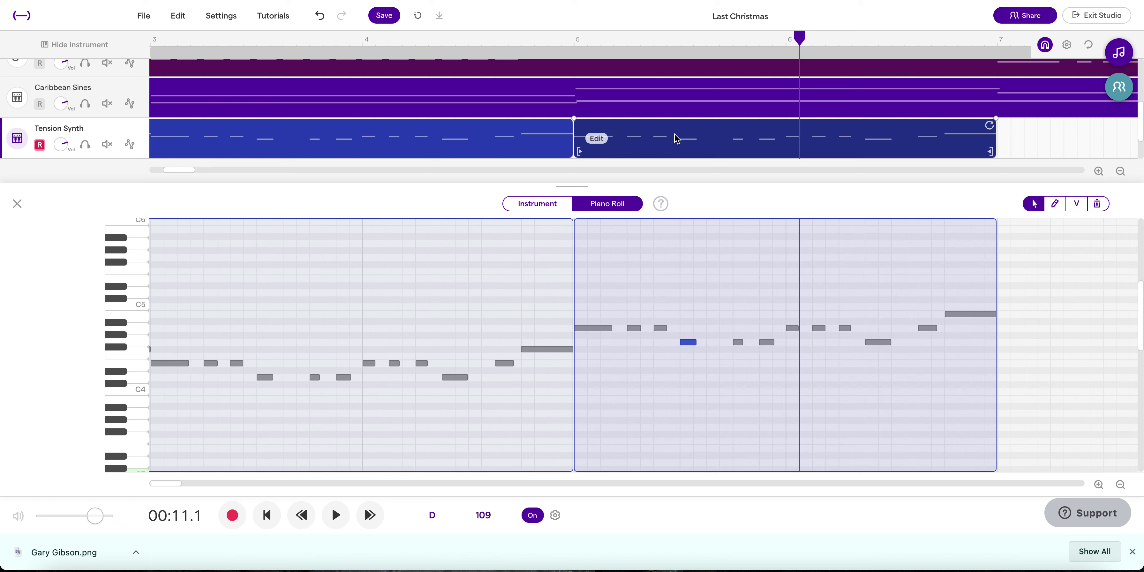
left_click_drag(597, 289, 1008, 360)
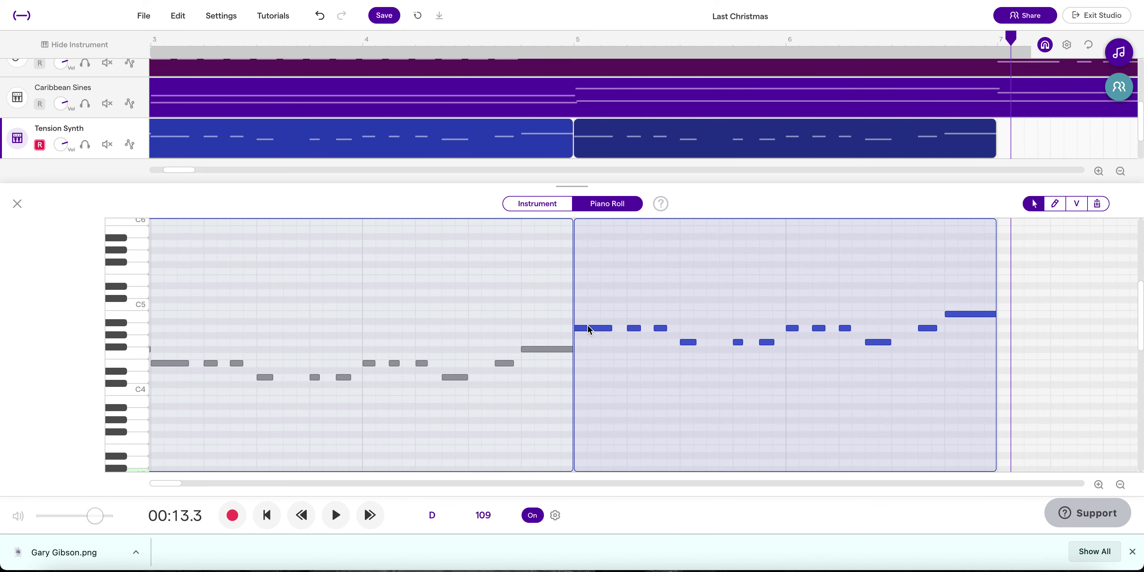
left_click(18, 205)
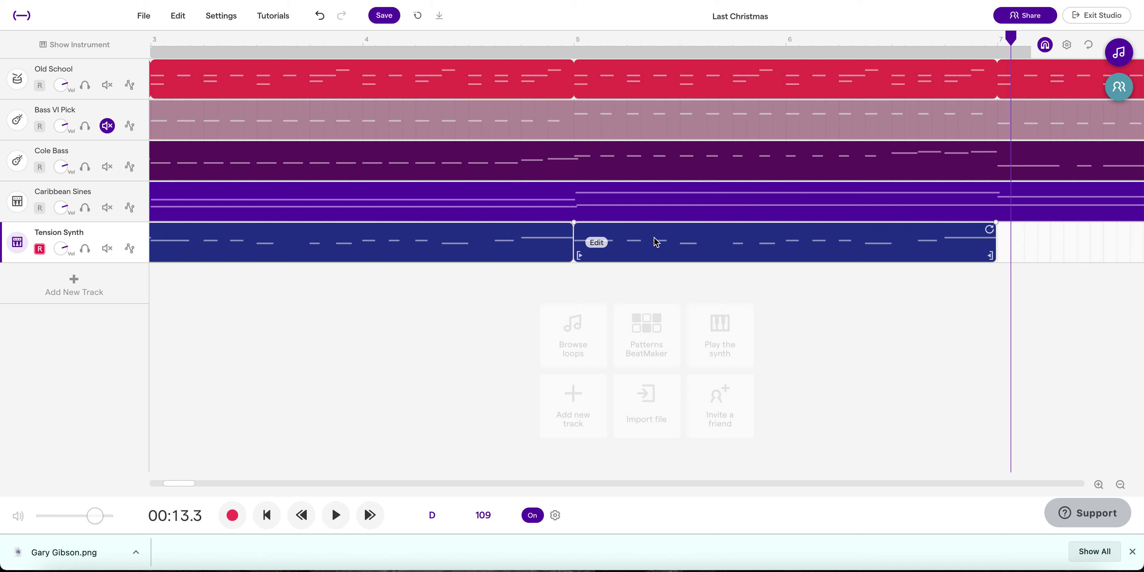
Merge the two Tension Synth regions with Edit > Merge regions and play the song from the start
left_click(180, 17)
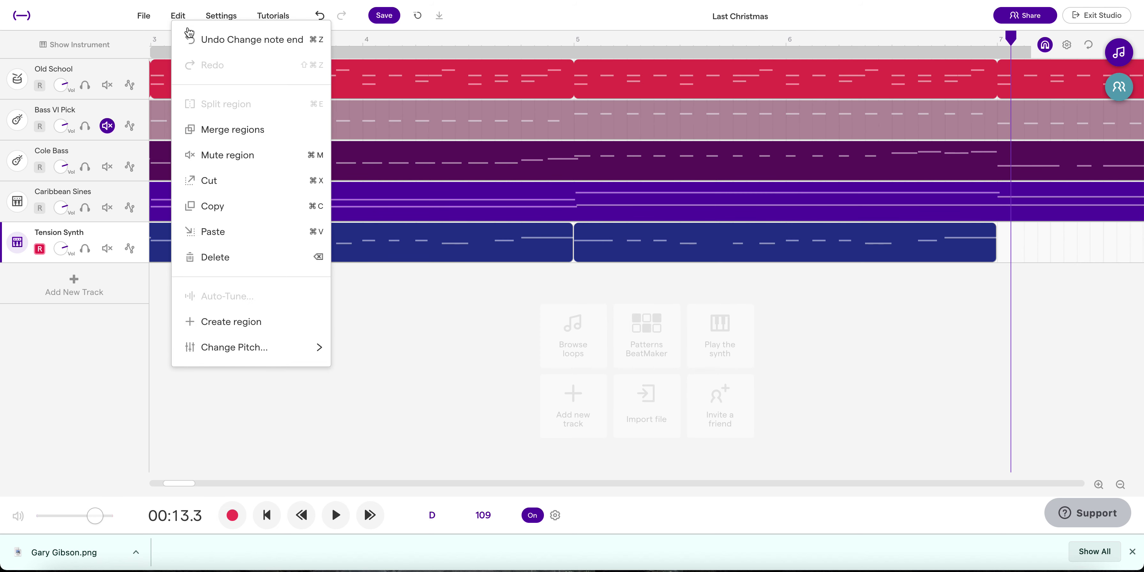
left_click(191, 131)
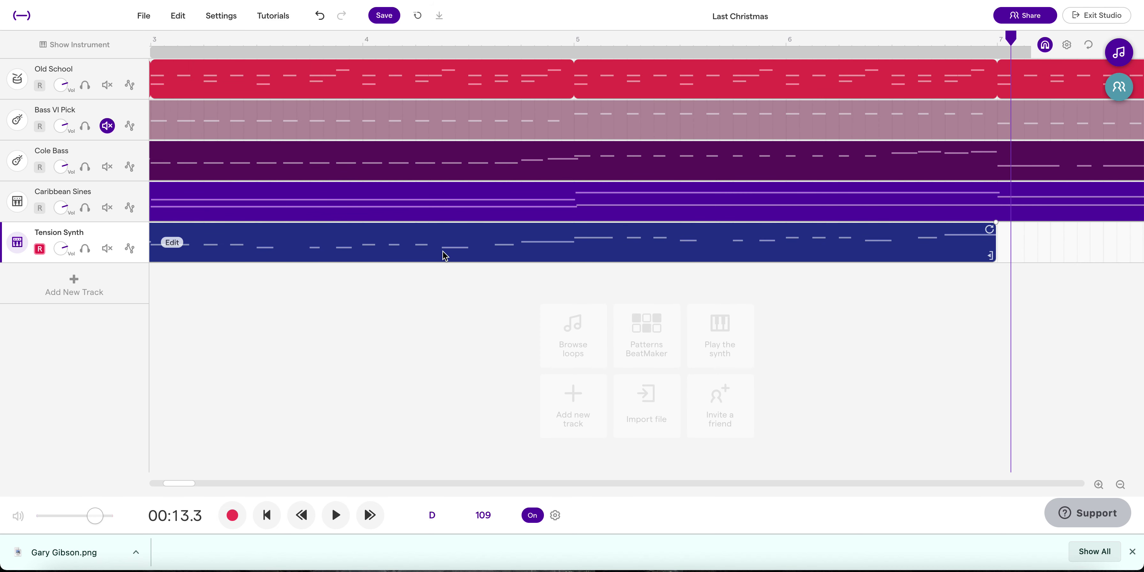
key("space")
key("Return")
key("space")
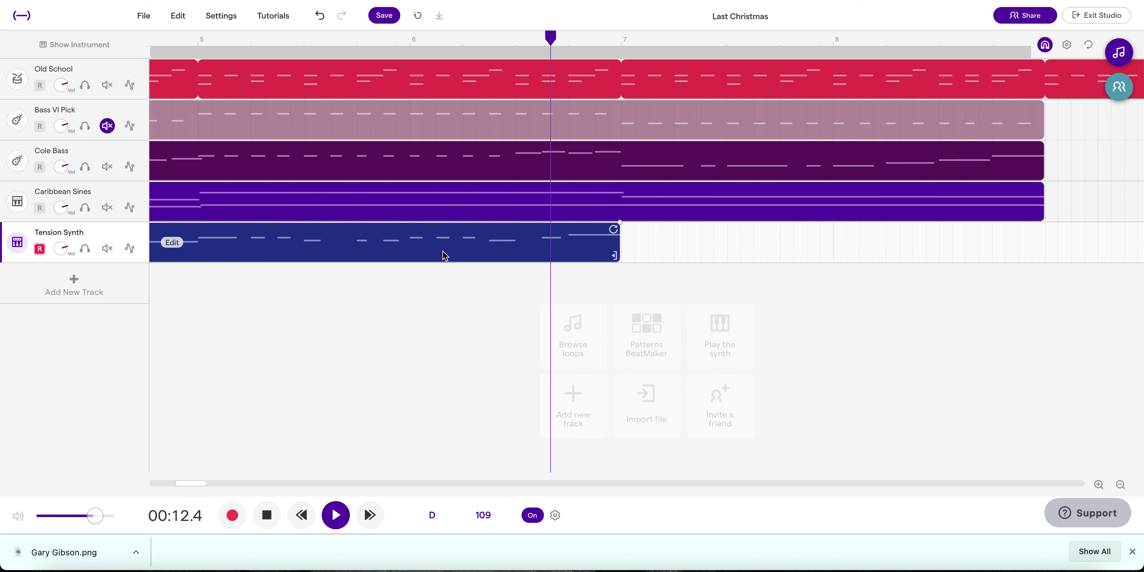
Stop playback and paste another copy of the Tension Synth clip at bar 7
key("space")
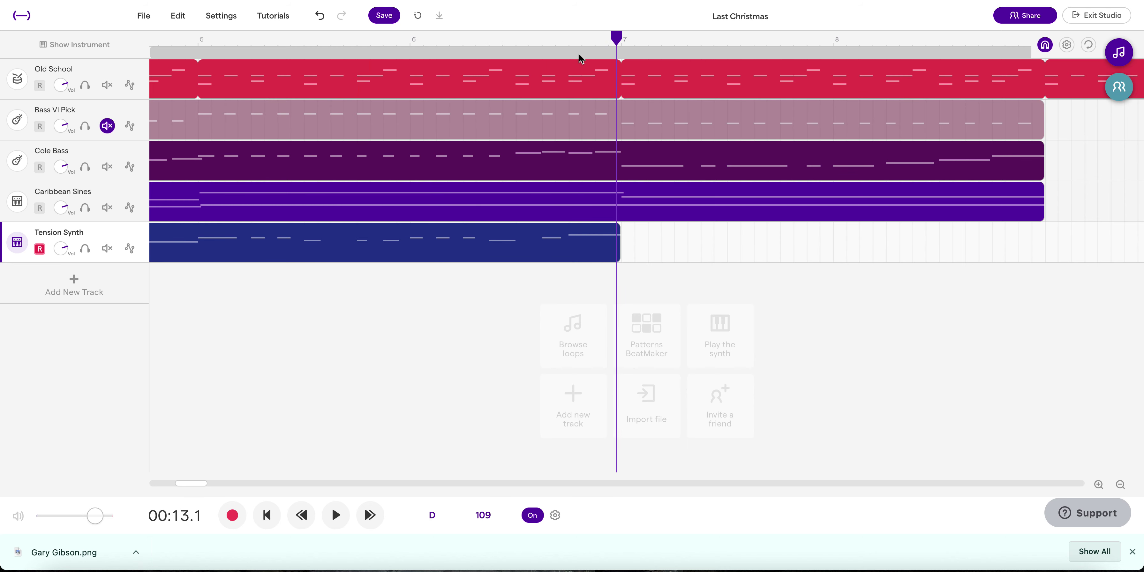
left_click(622, 40)
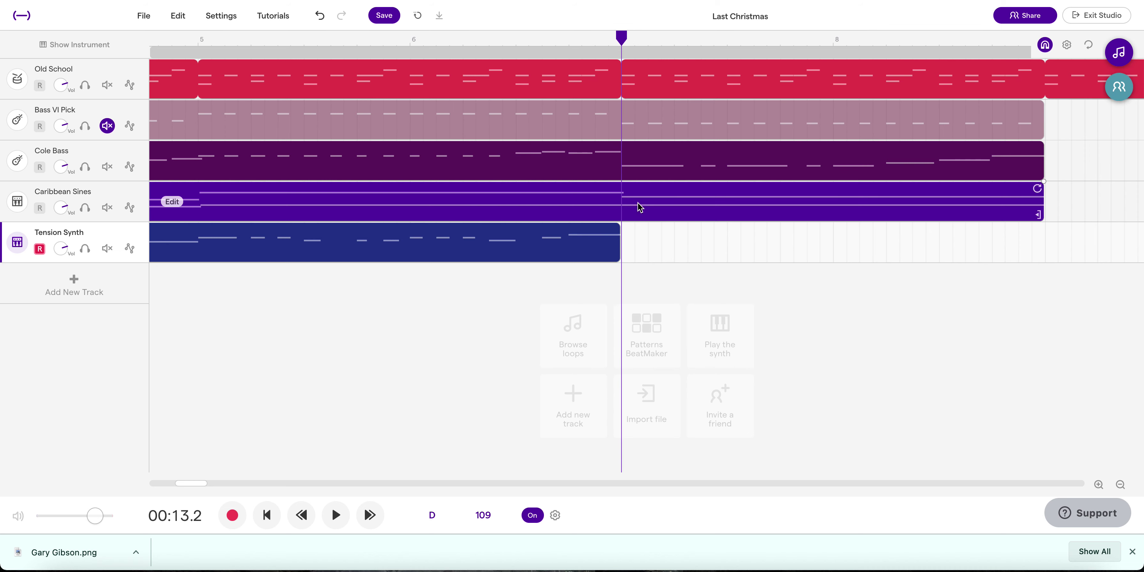
key("ctrl+v")
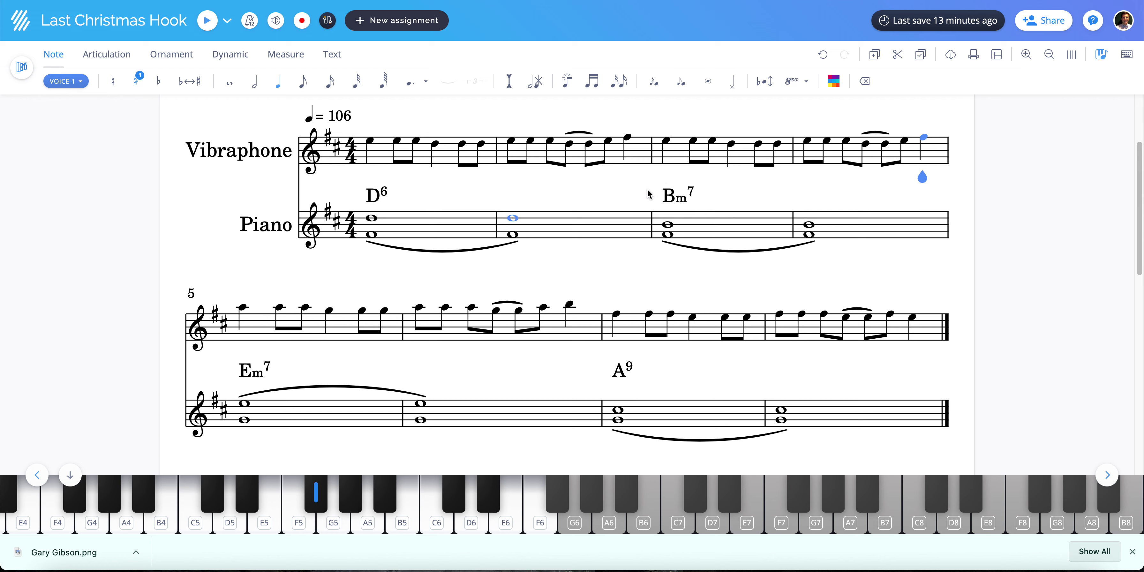
Check the pitch of the first Vibraphone note in bar 7 of the Flat score
scroll(645, 199, "down", 4)
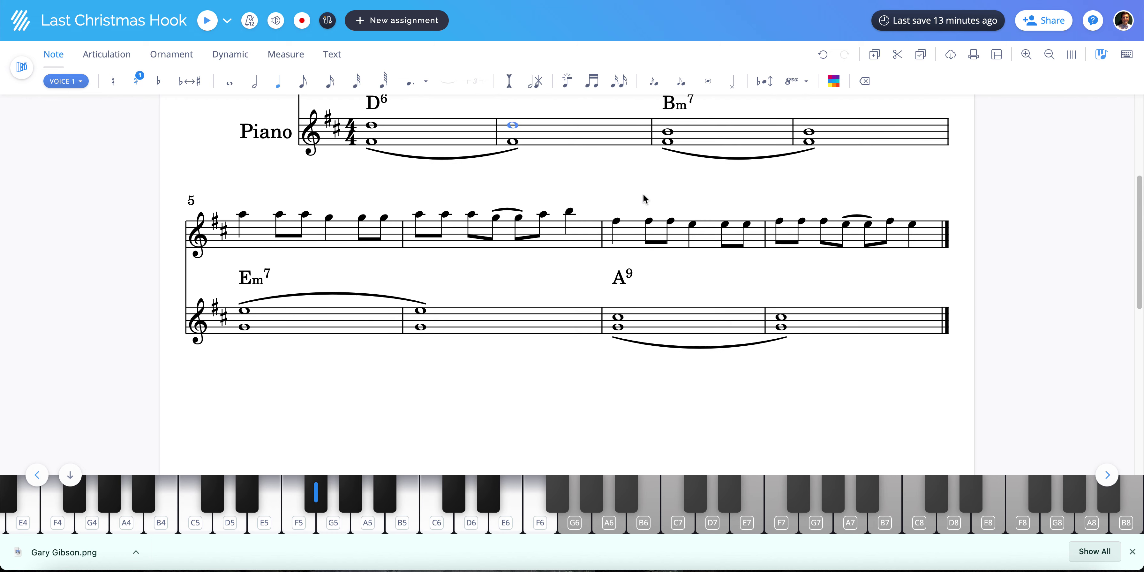
scroll(645, 199, "up", 3)
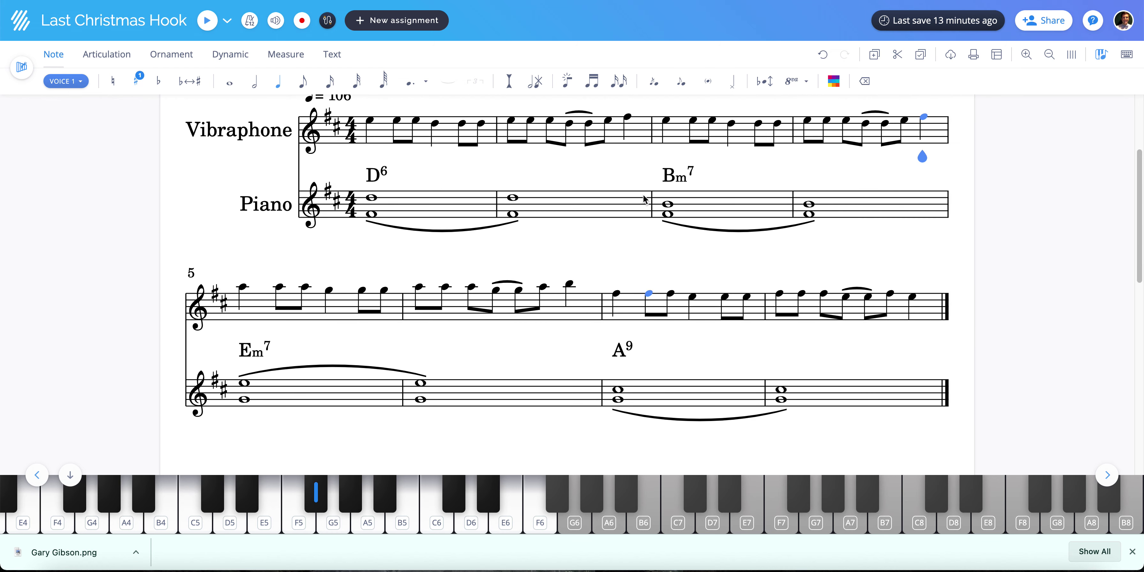
left_click(614, 299)
left_click(616, 295)
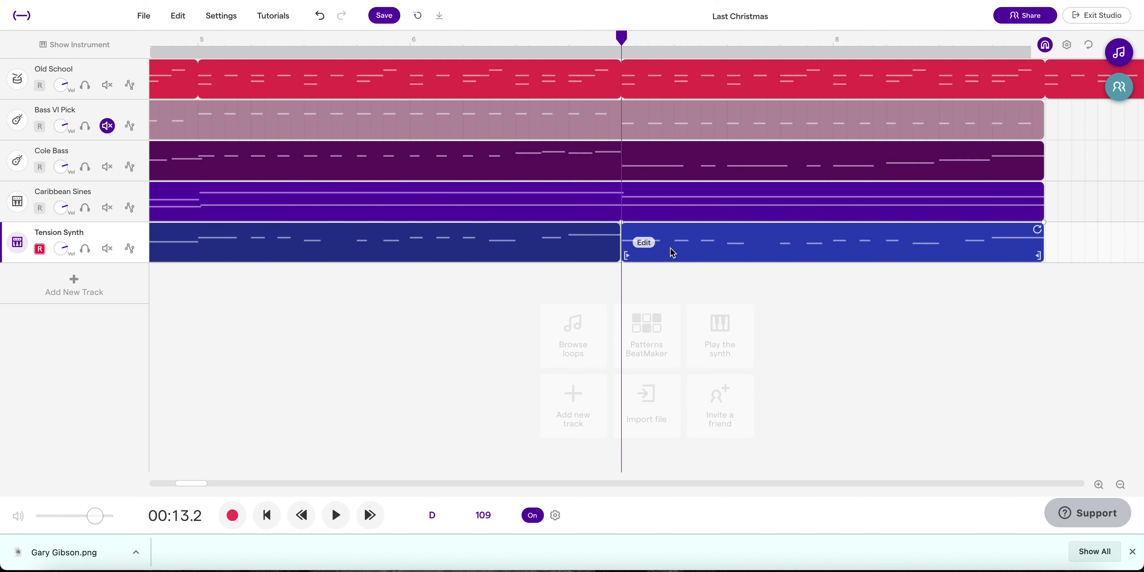
Open the bar 7 Tension Synth region and shift all its notes up two semitones
right_click(645, 247)
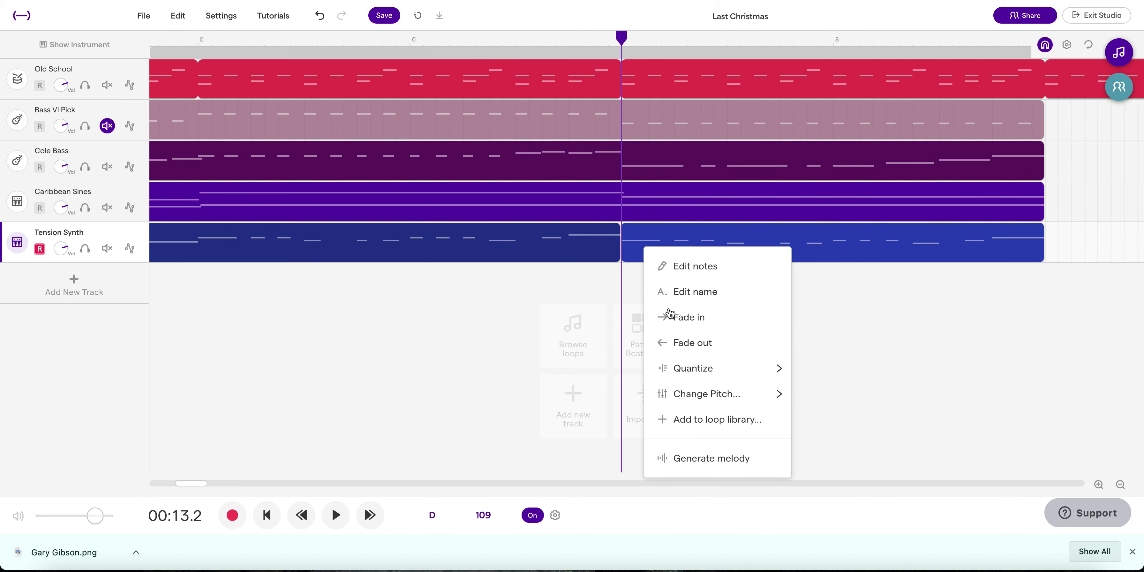
double_click(630, 250)
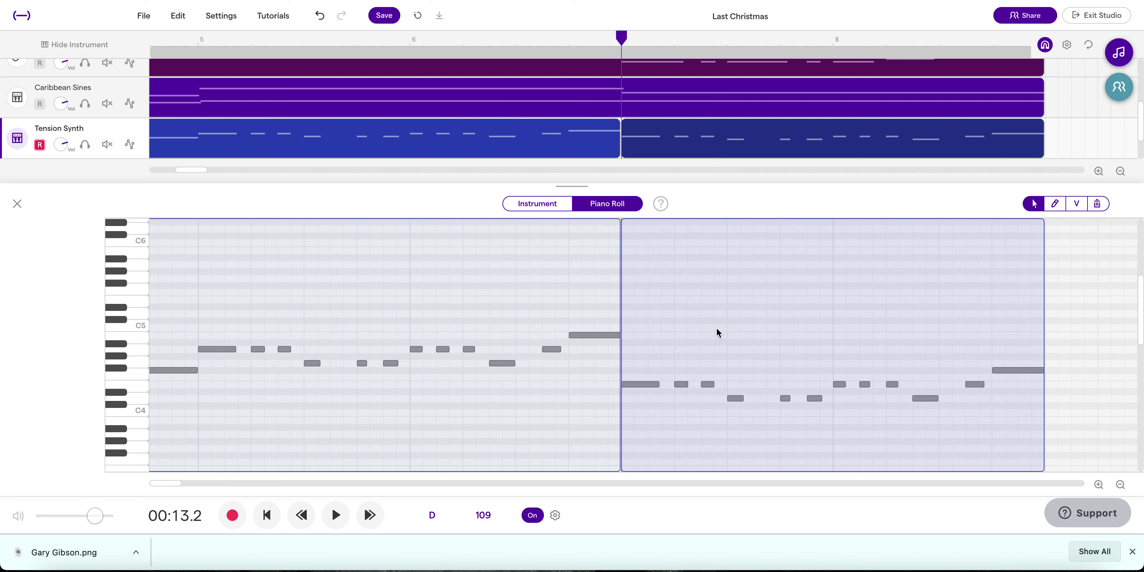
left_click_drag(643, 361, 1026, 437)
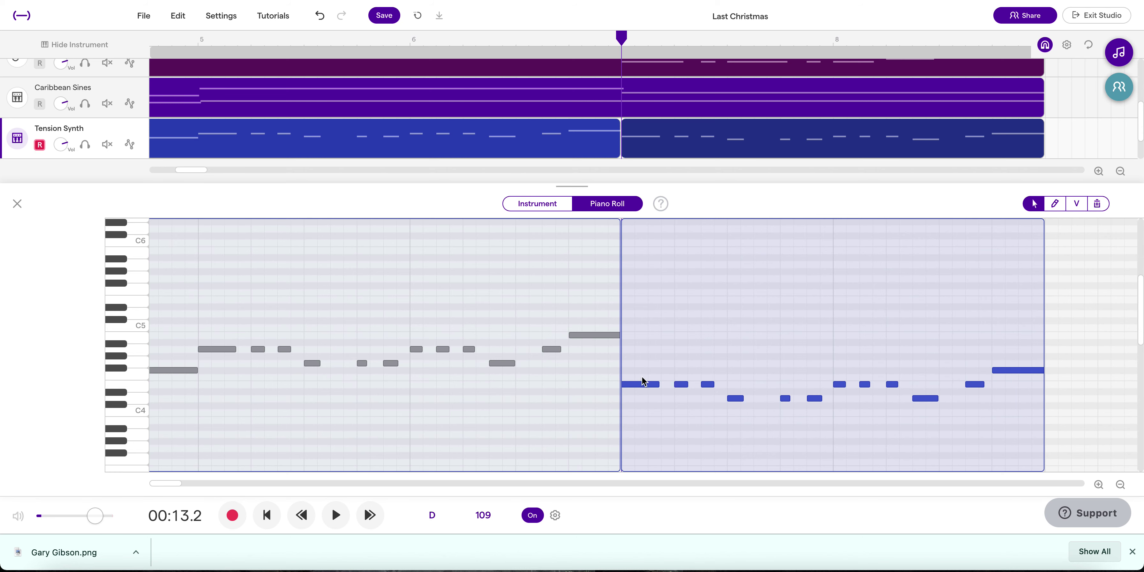
left_click(645, 385)
mouse_move(644, 385)
left_mouse_down()
mouse_move(642, 369)
mouse_move(631, 373)
left_mouse_up()
Audition the phrase now starting on Gb4 and compare it against the Last Christmas Hook score
left_click(638, 377)
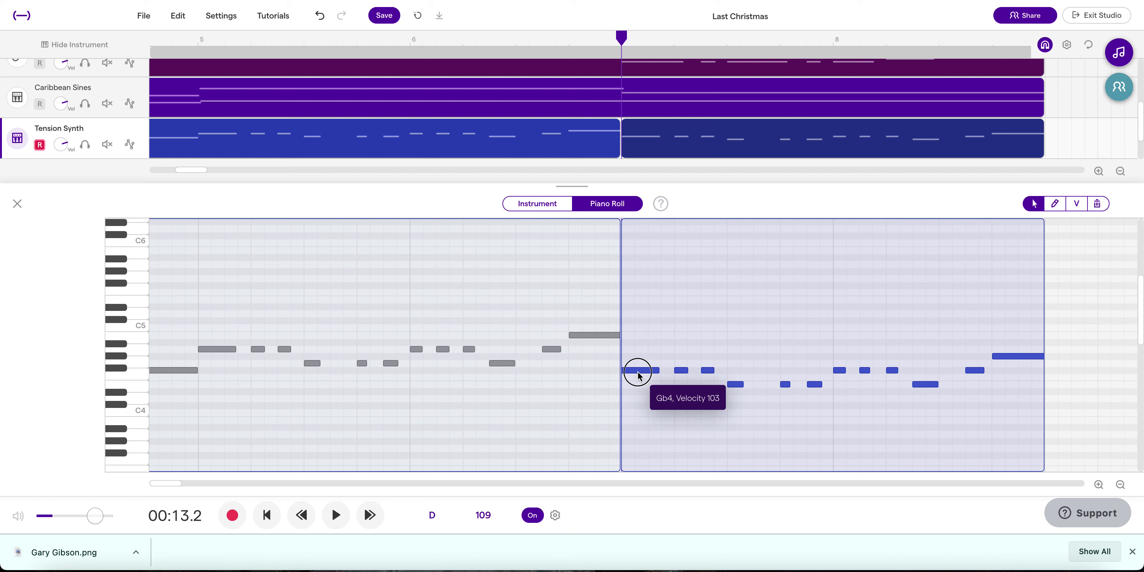
left_click(638, 376)
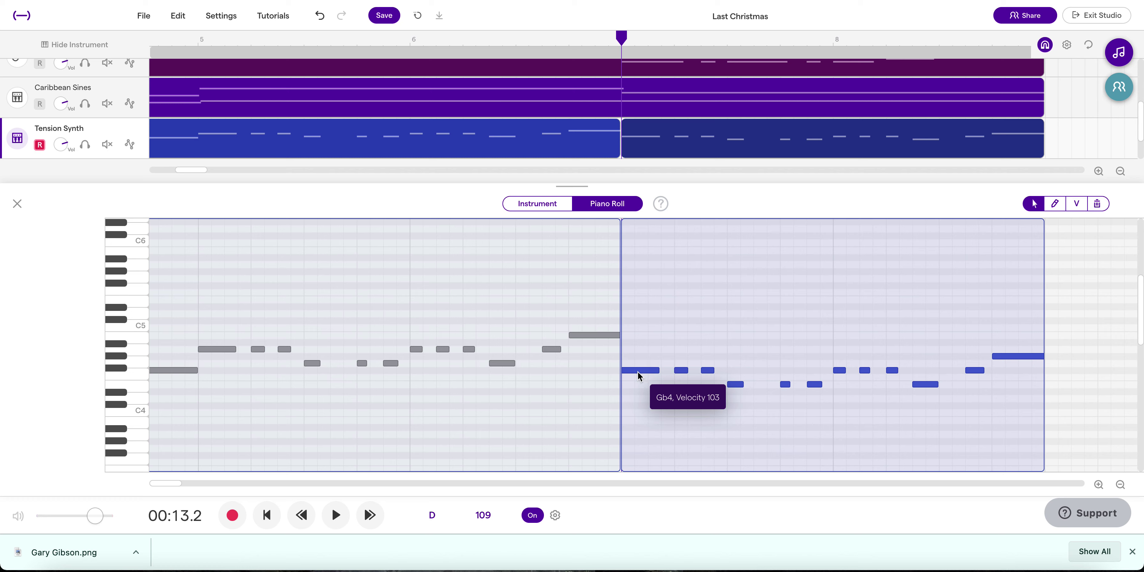
left_click(681, 371)
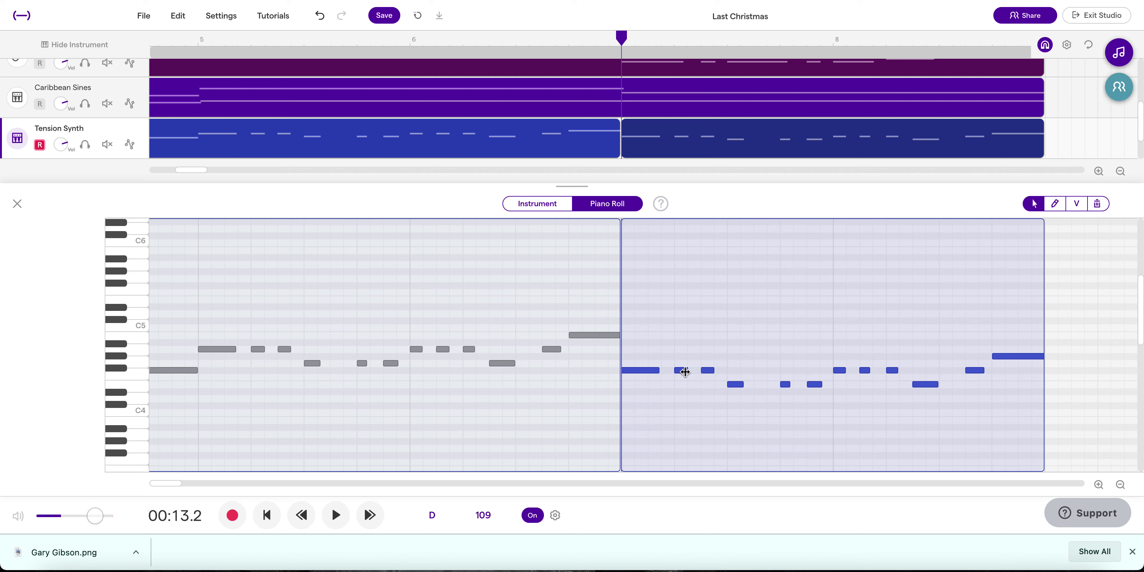
left_click(706, 372)
left_click(734, 384)
left_click(815, 5)
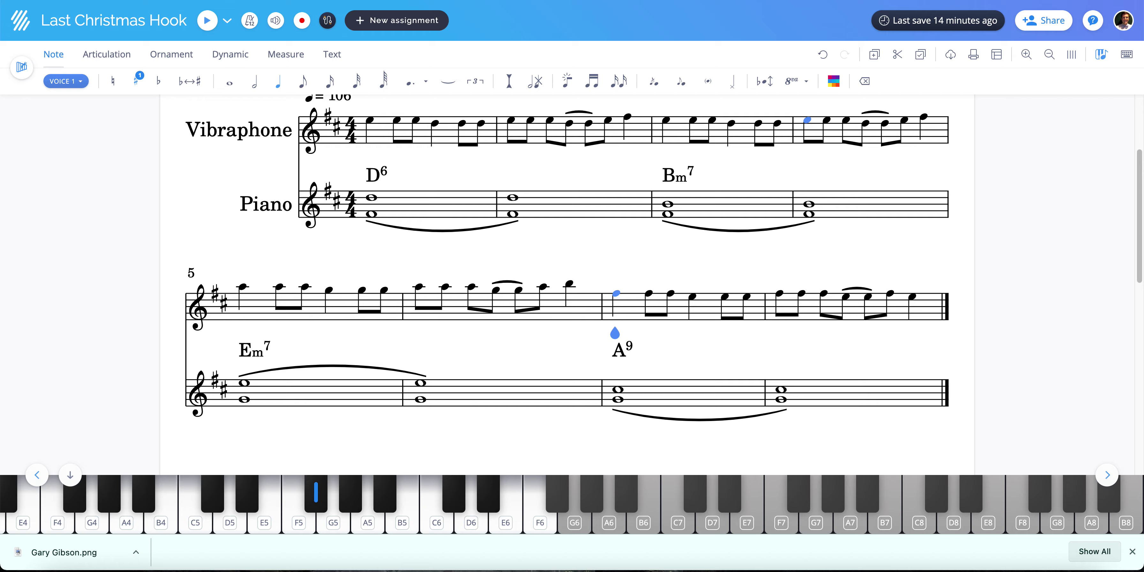
key("ctrl+Tab")
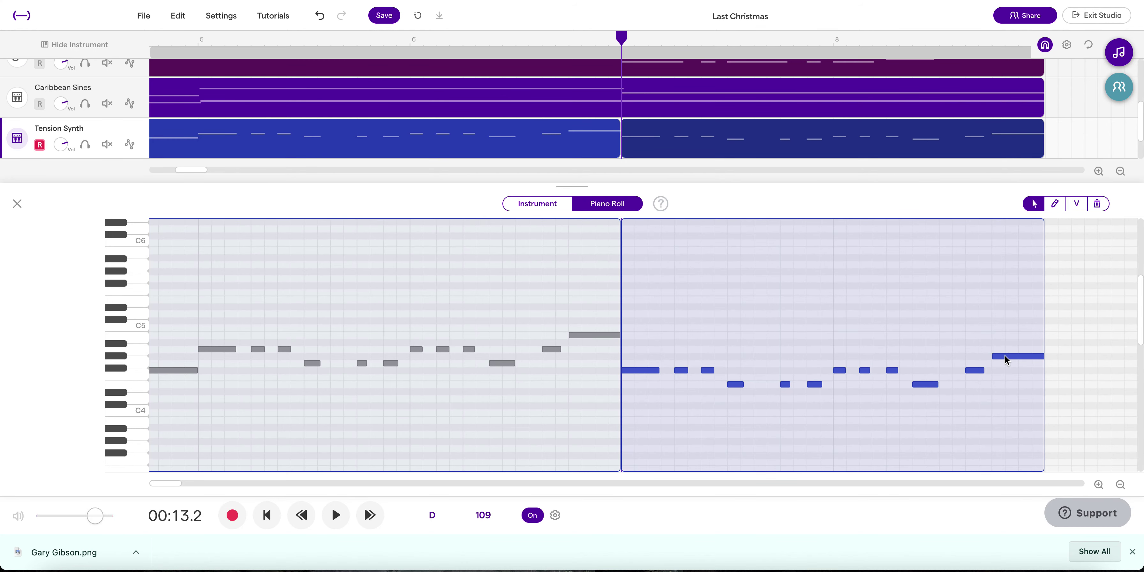
Lower the phrase's final note from Ab4 to E4 and audition the bar 7–8 notes
left_click(931, 386)
left_click(974, 371)
left_click(1004, 357)
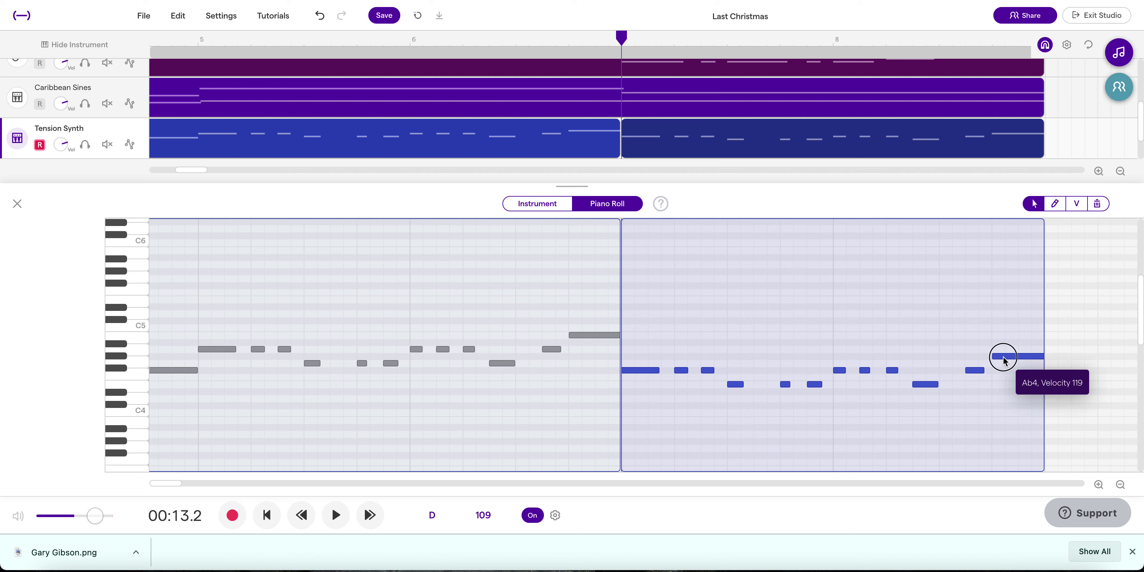
left_click_drag(1004, 359, 1007, 385)
left_click(626, 368)
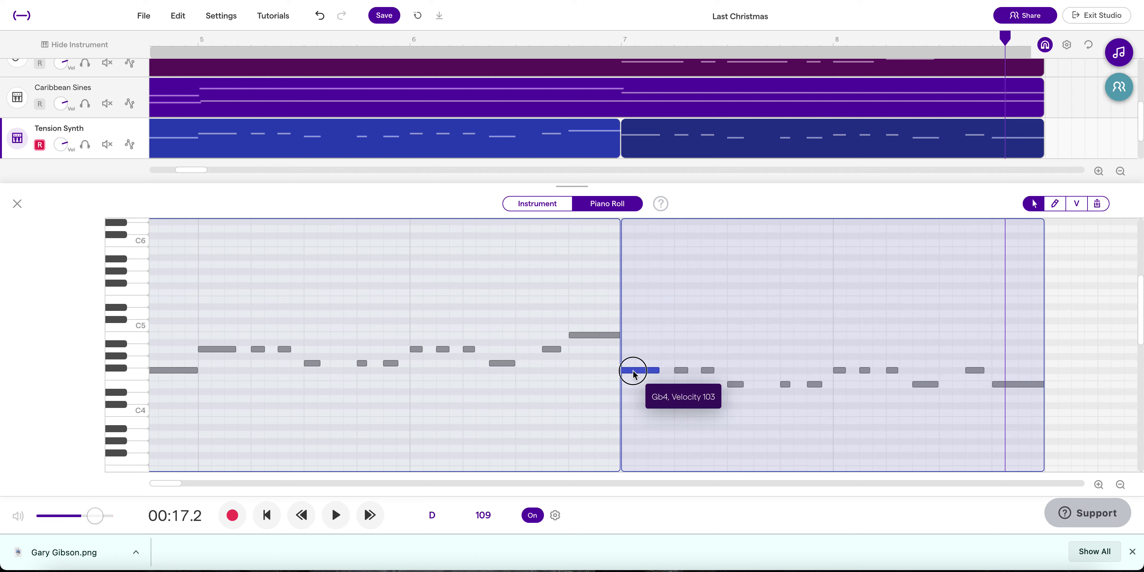
left_click(626, 368)
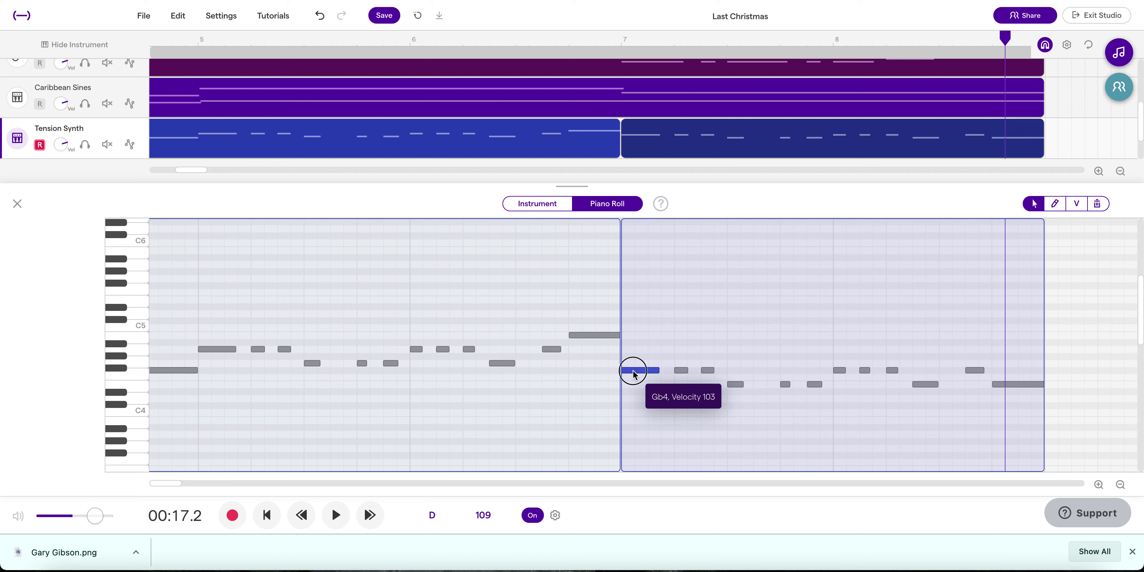
left_click(931, 386)
left_click(969, 371)
left_click(1019, 384)
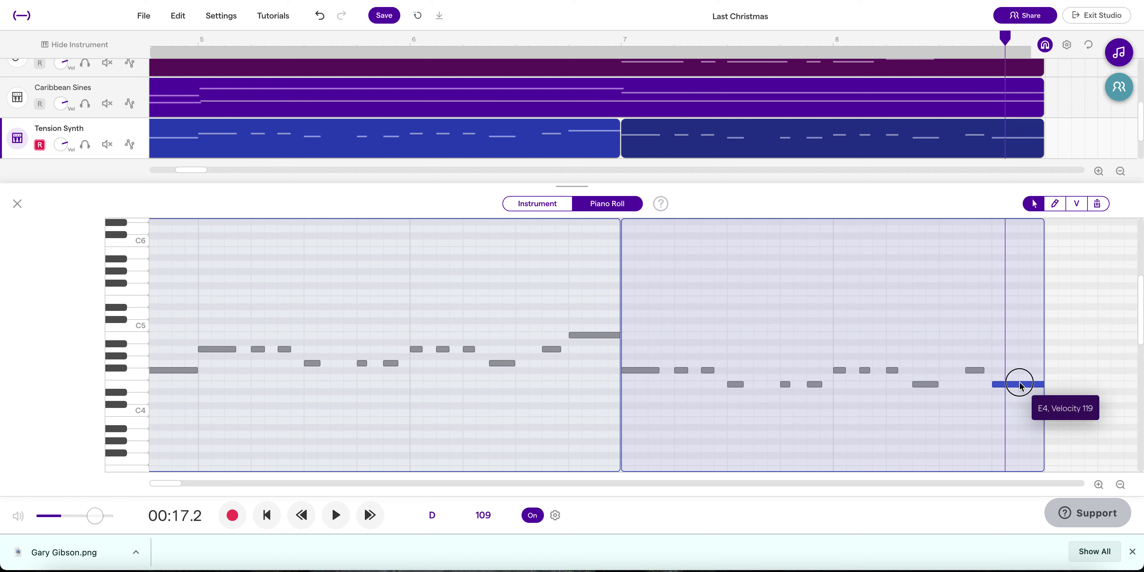
Play the hook from the start and close the note editor
key("Return")
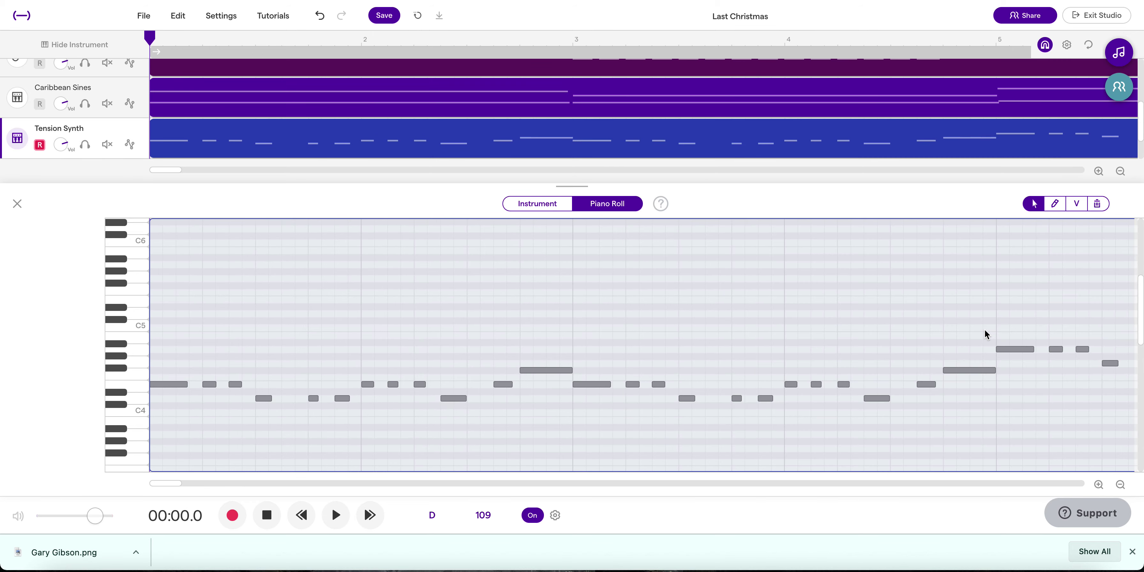
key("space")
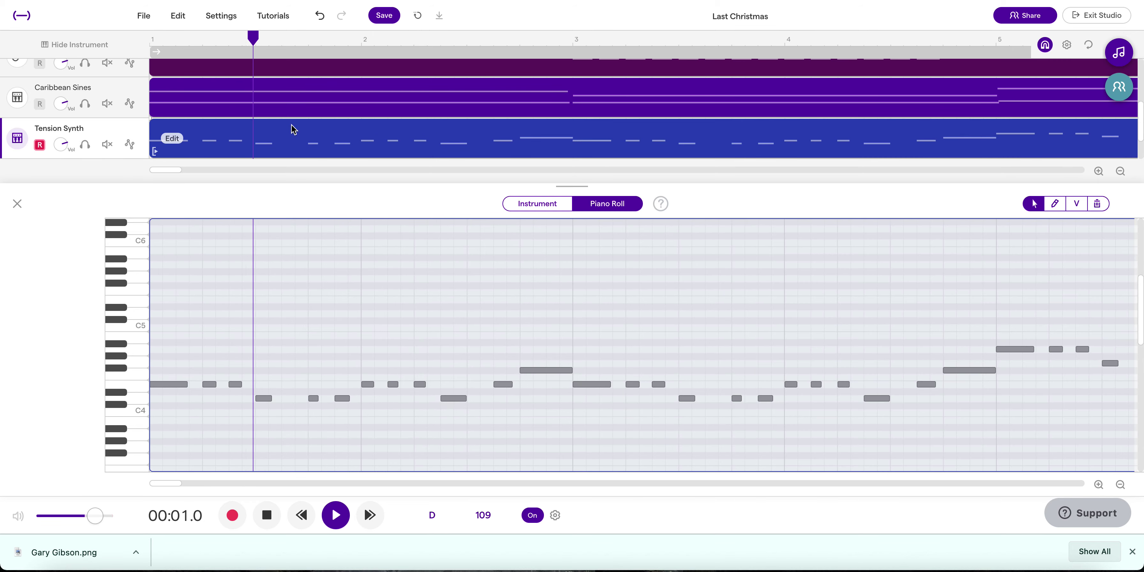
left_click(17, 204)
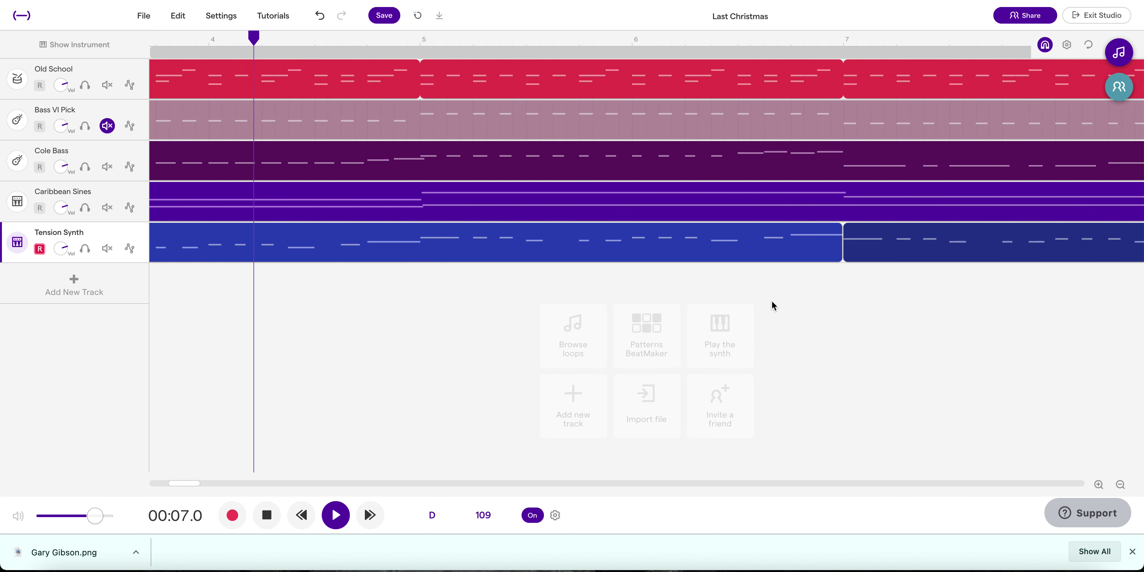
scroll(761, 301, "down", 2)
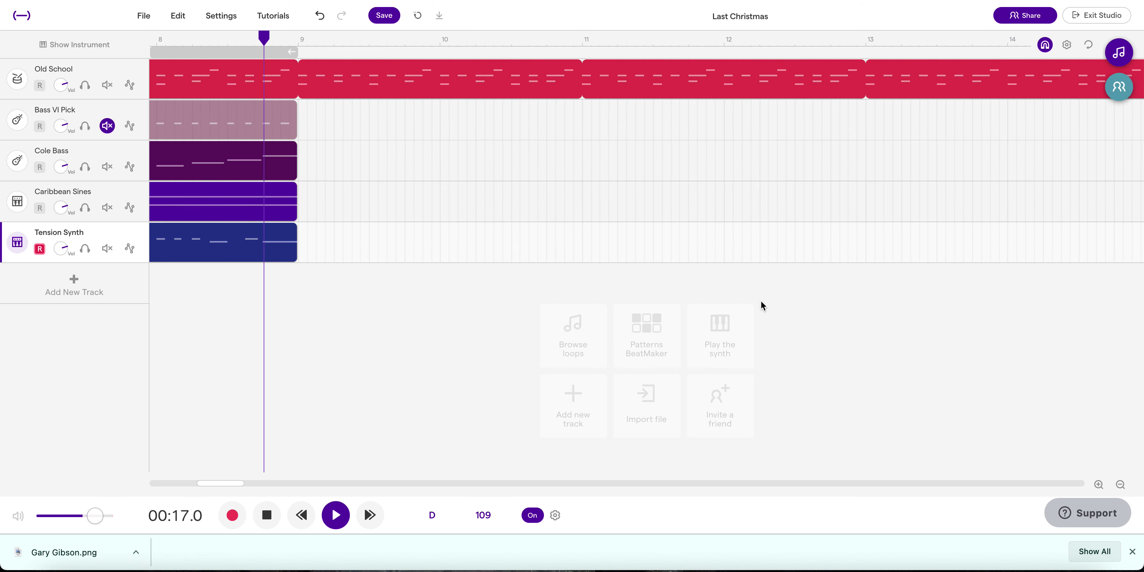
Stop playback and merge both Tension Synth regions via Edit > Merge regions
key("space")
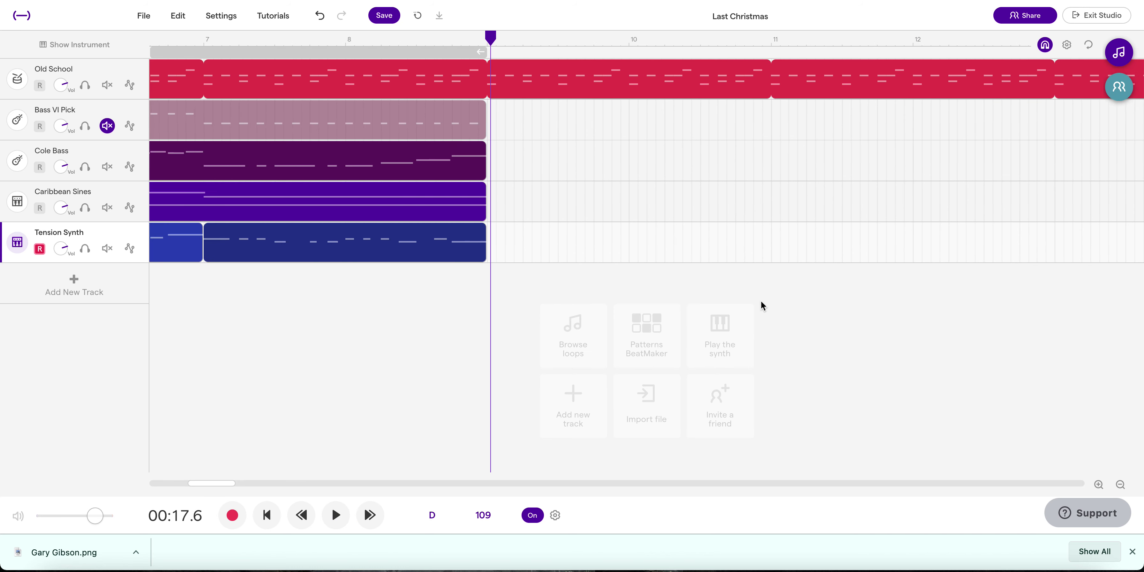
left_click_drag(328, 283, 479, 244)
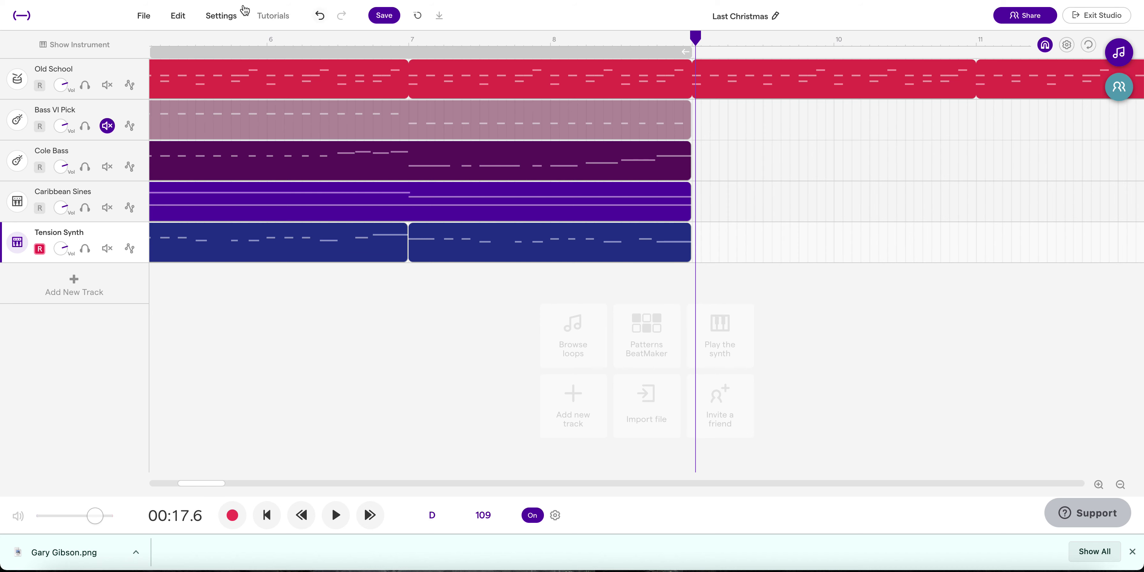
left_click(184, 16)
left_click(210, 123)
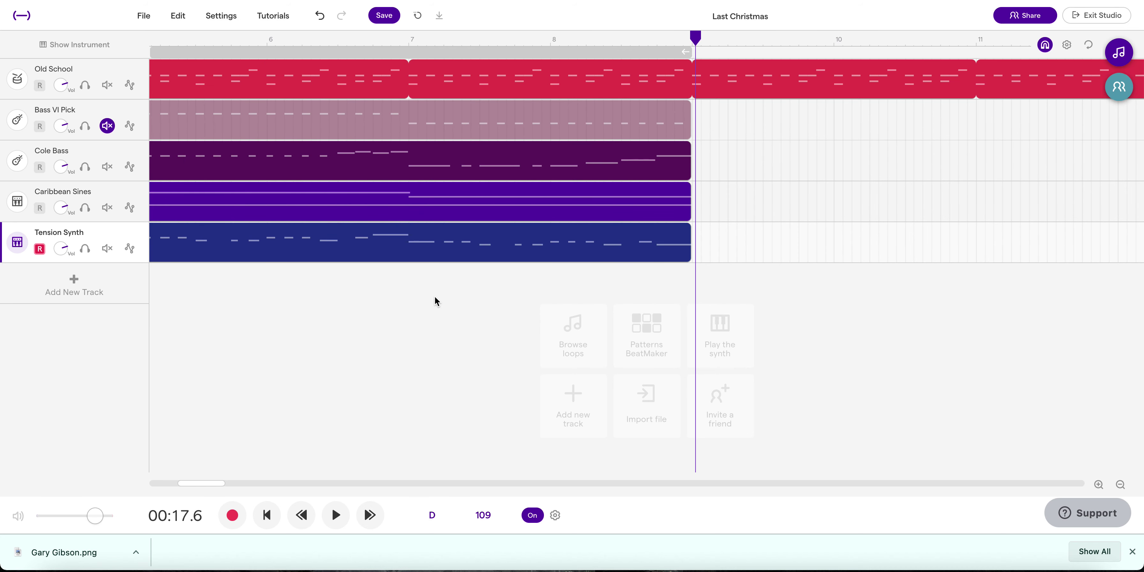
scroll(432, 303, "down", 5)
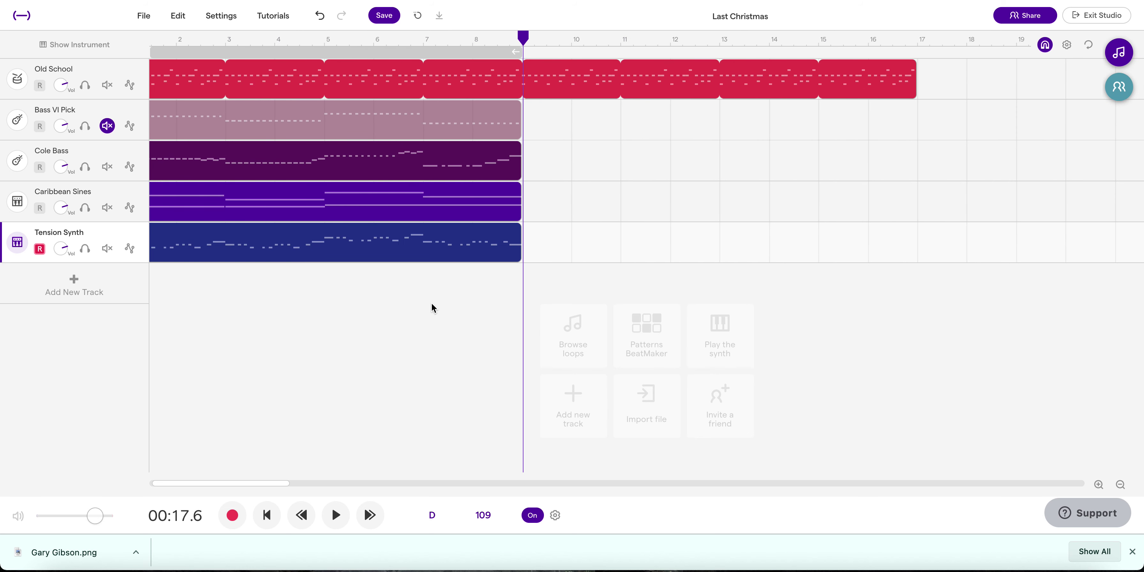
Turn on cycle playback over bars 1–9, return to the start, and save the project
left_click(1087, 44)
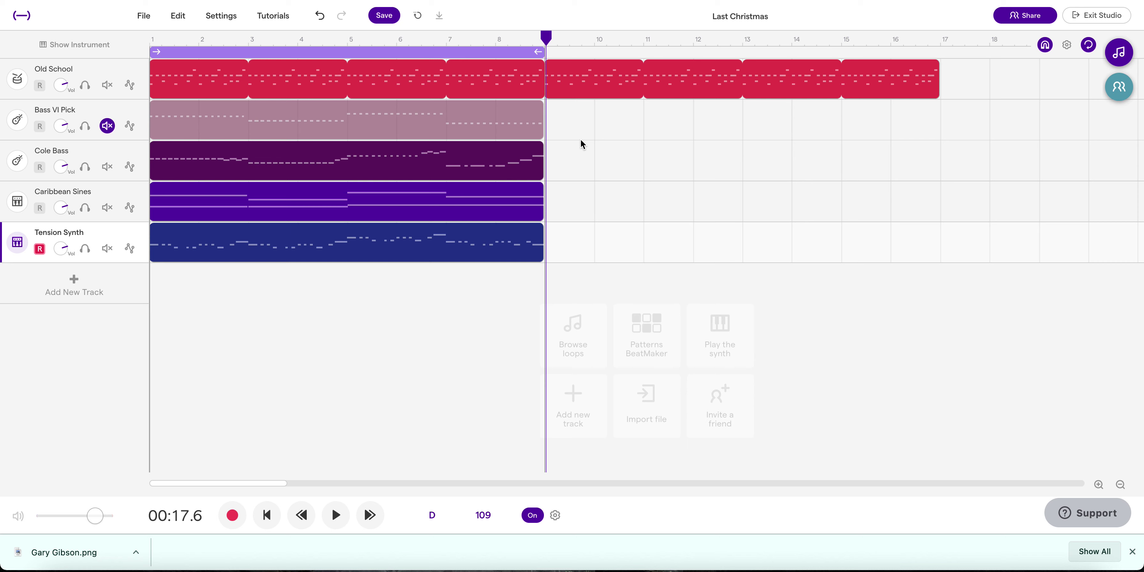
key("Return")
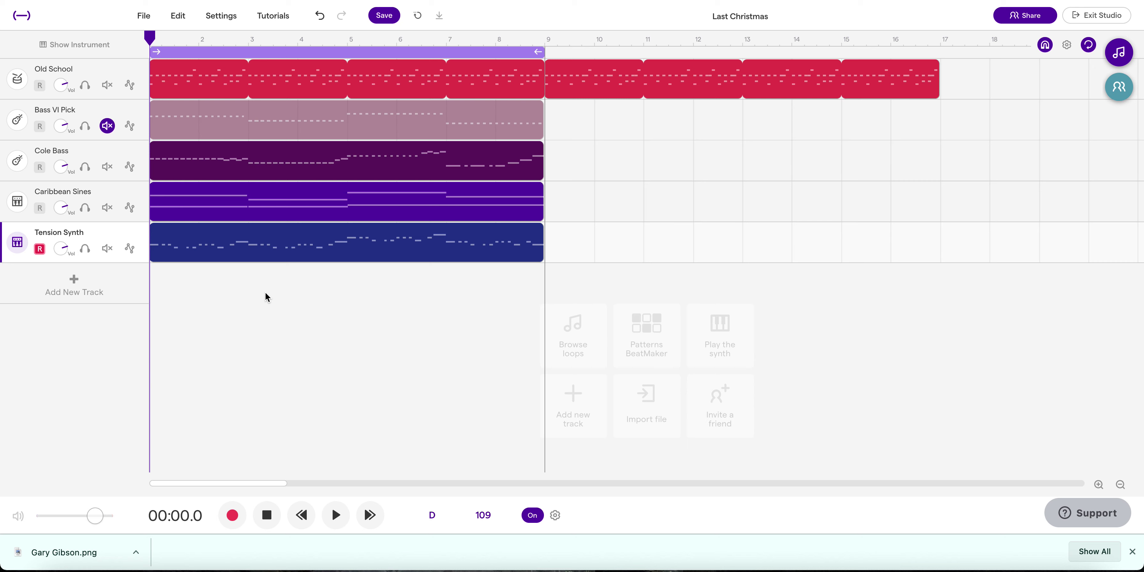
left_click(385, 20)
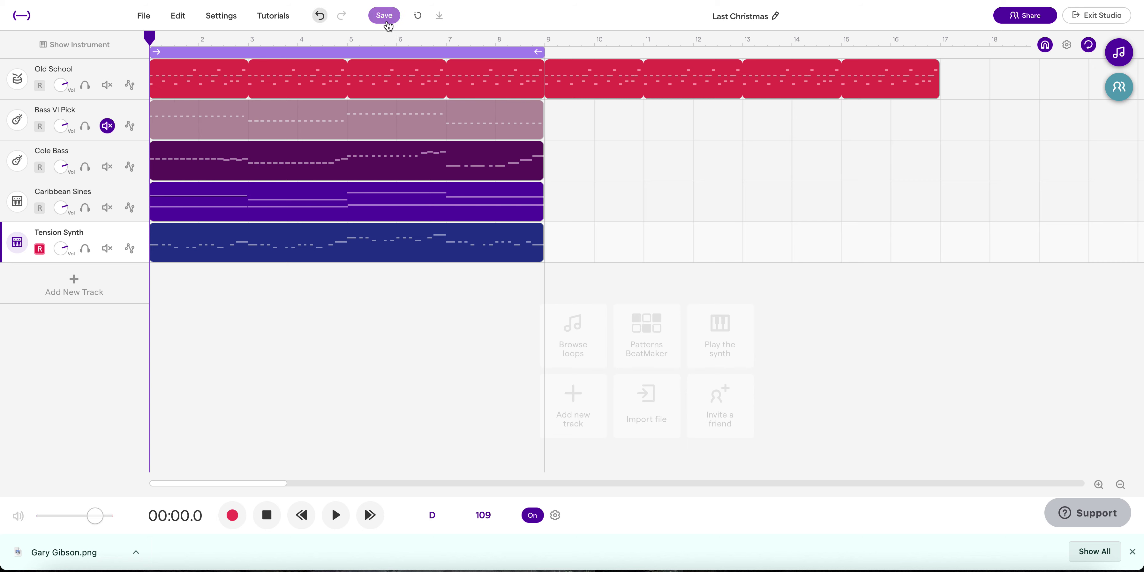